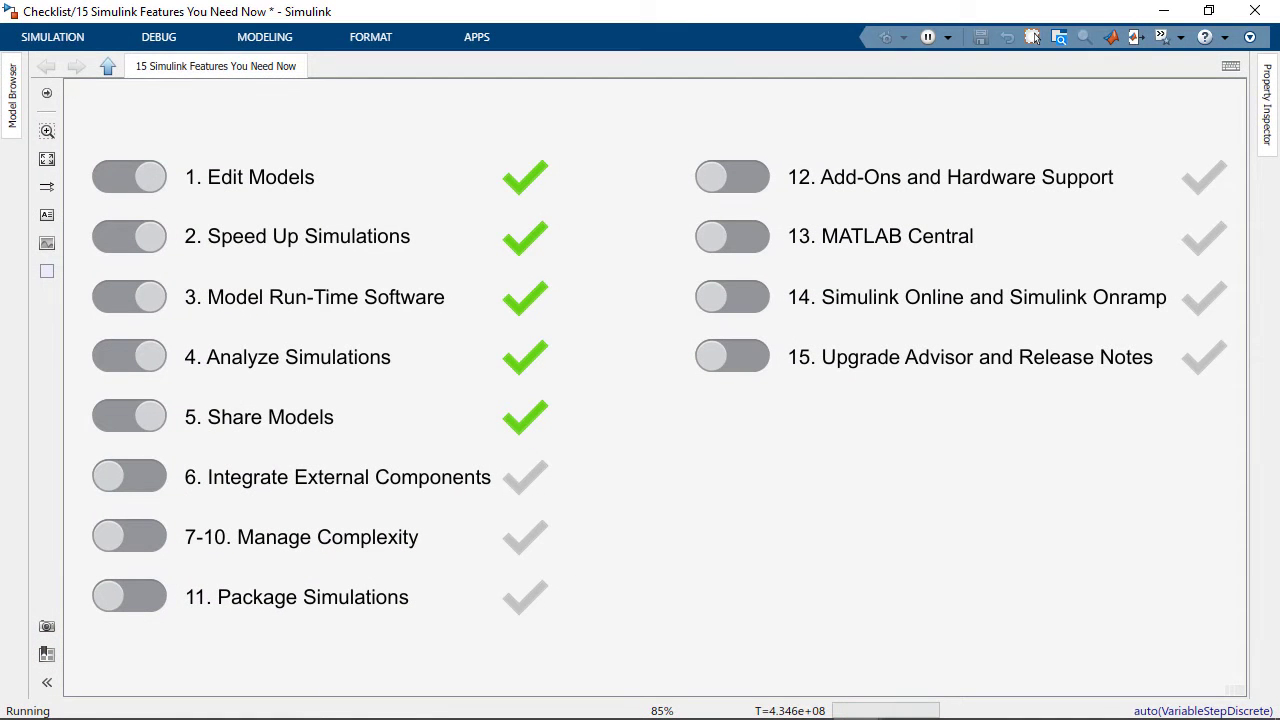
# - Mark Integrate External Components as done in the feature checklist
pyautogui.click(150, 481)
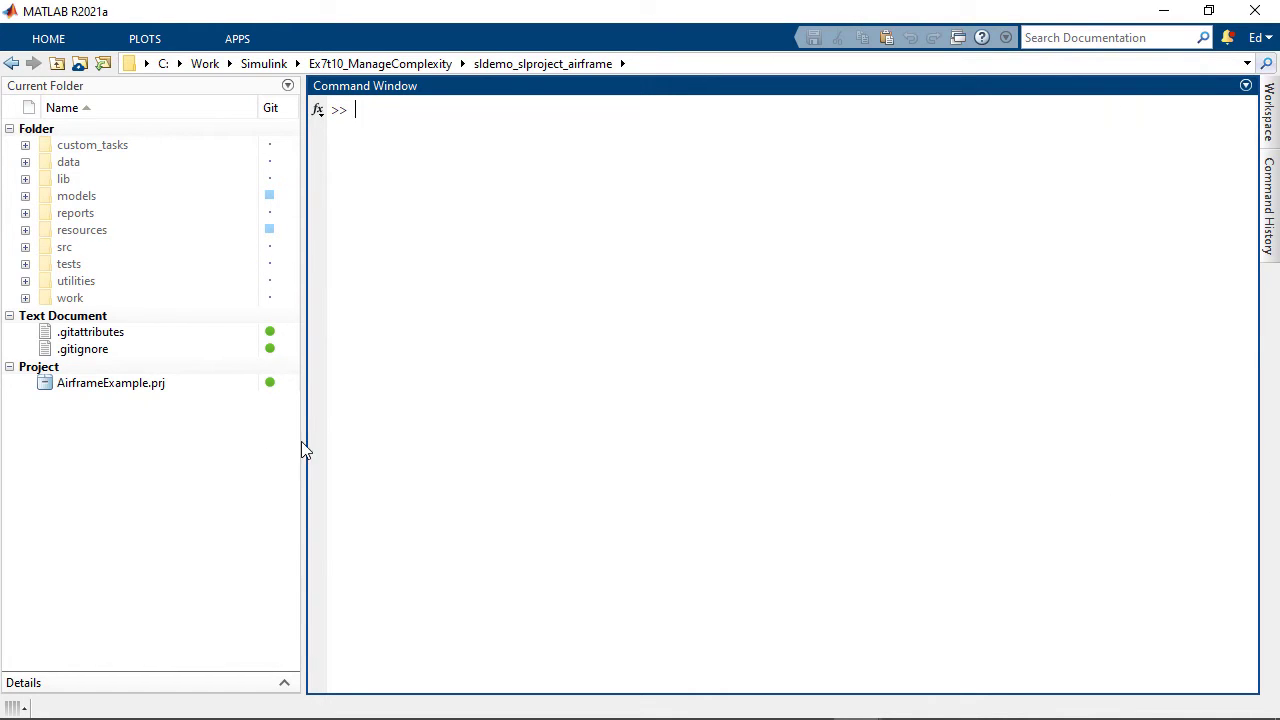
# - Open AirframeExample.prj and browse its Share and Run Checks menus without using either
pyautogui.doubleClick(141, 385)
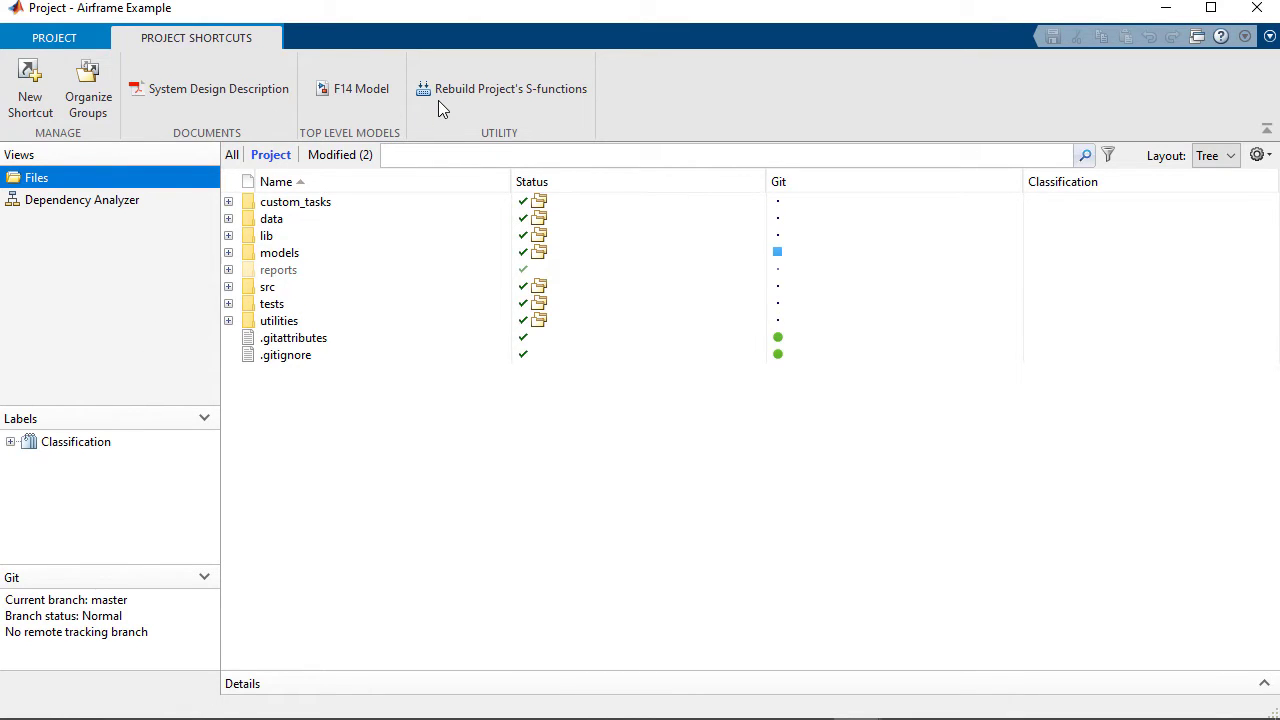
pyautogui.click(108, 38)
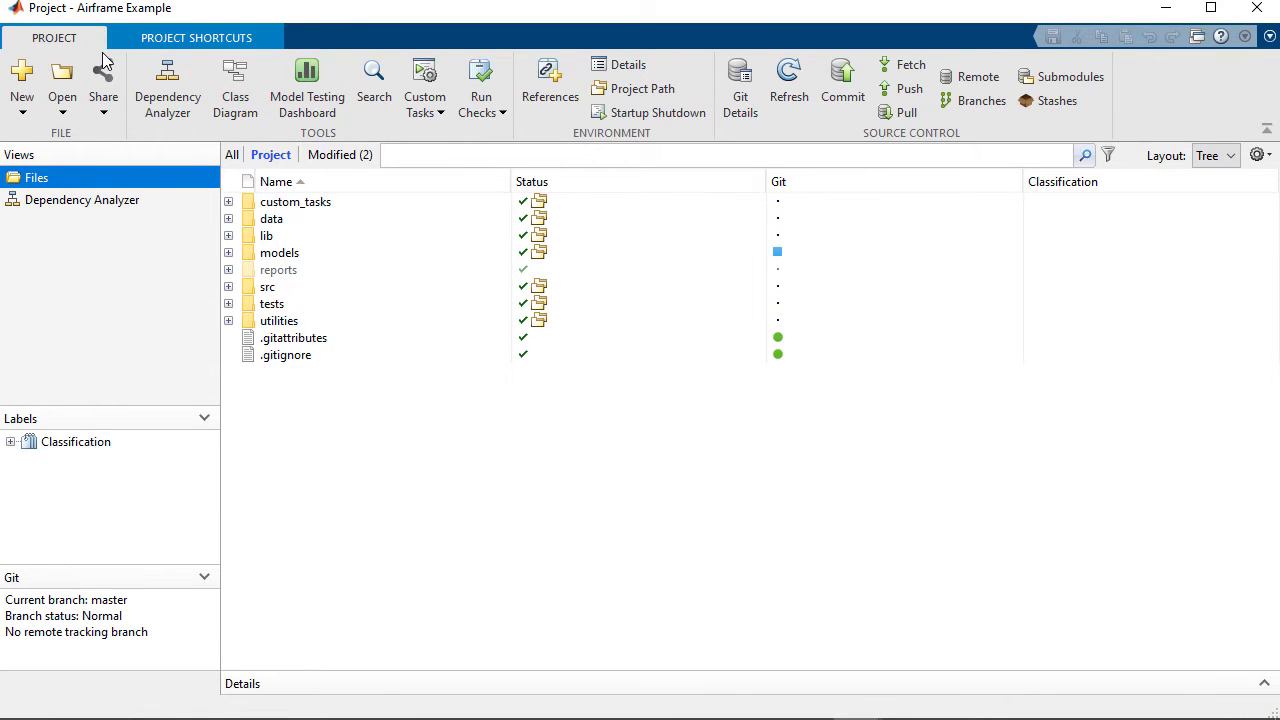
pyautogui.click(106, 106)
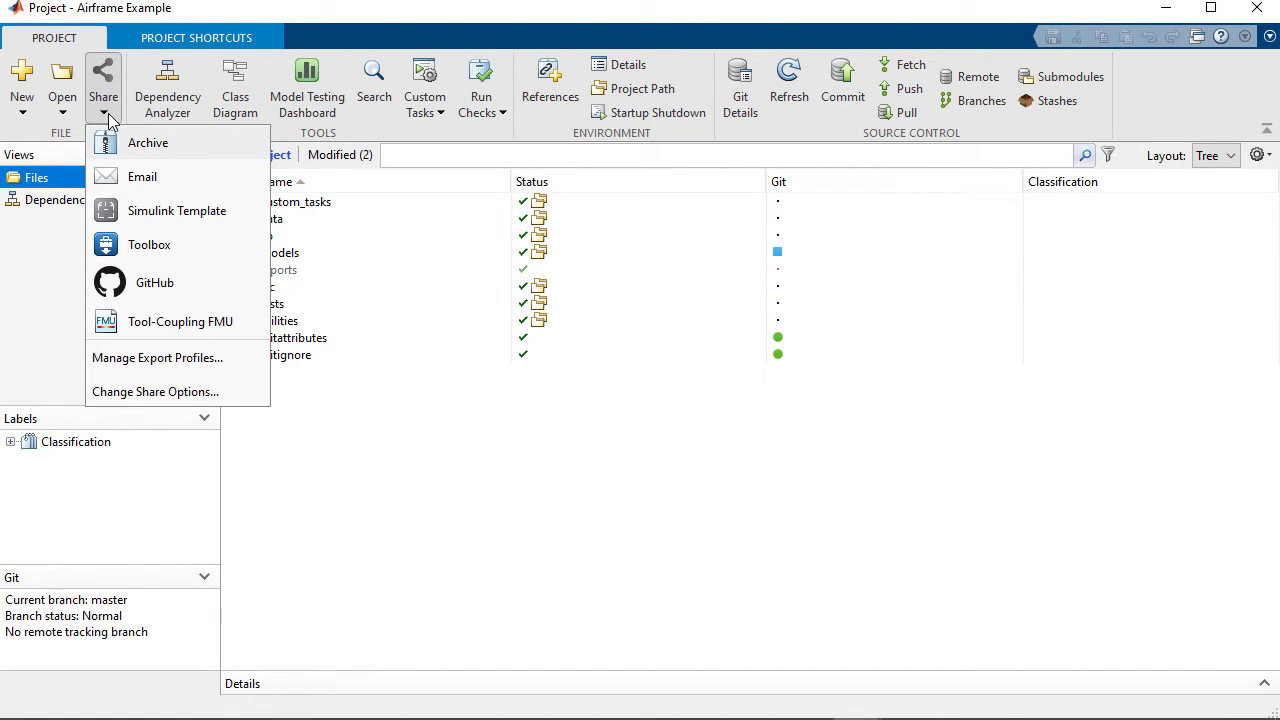
pyautogui.click(106, 115)
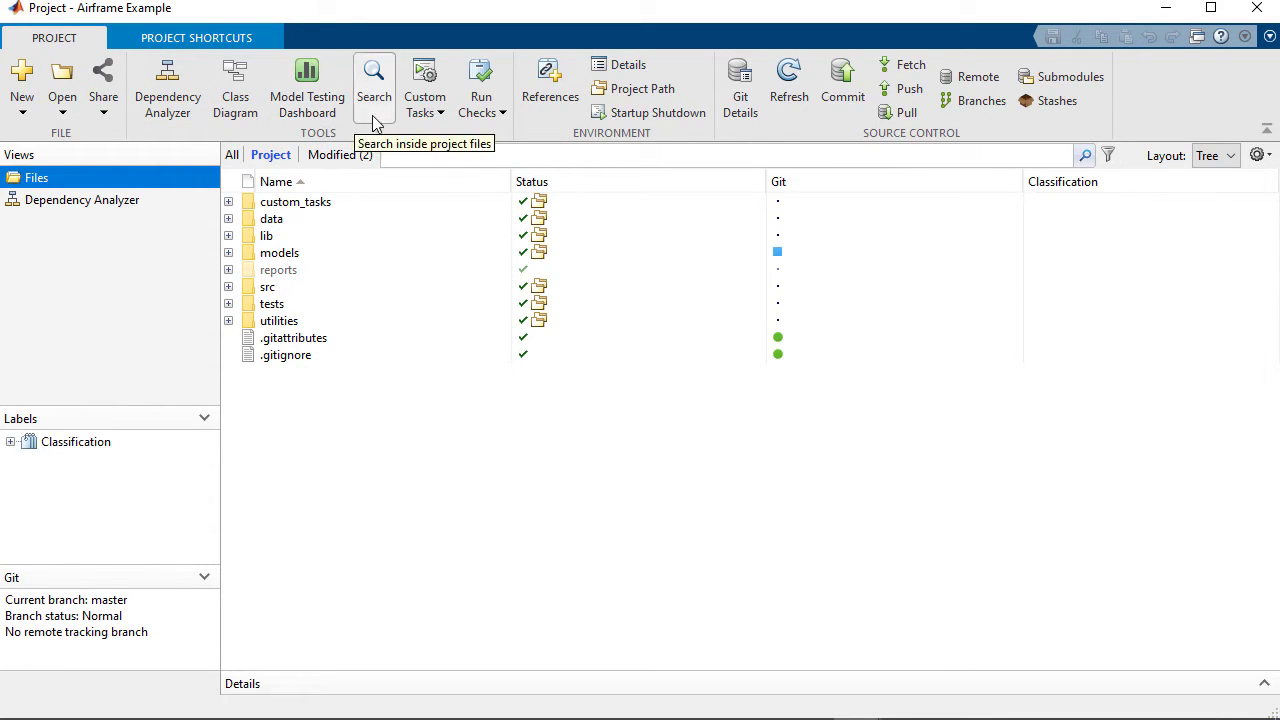
pyautogui.click(481, 116)
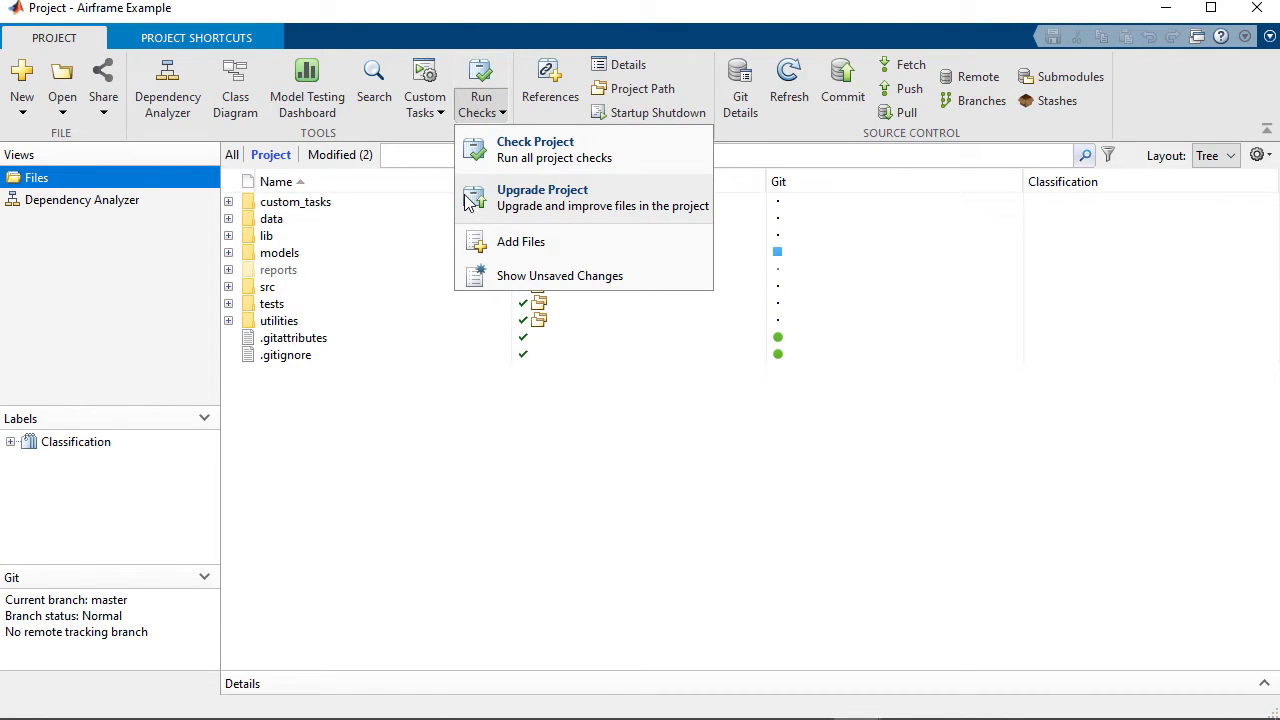
pyautogui.click(478, 112)
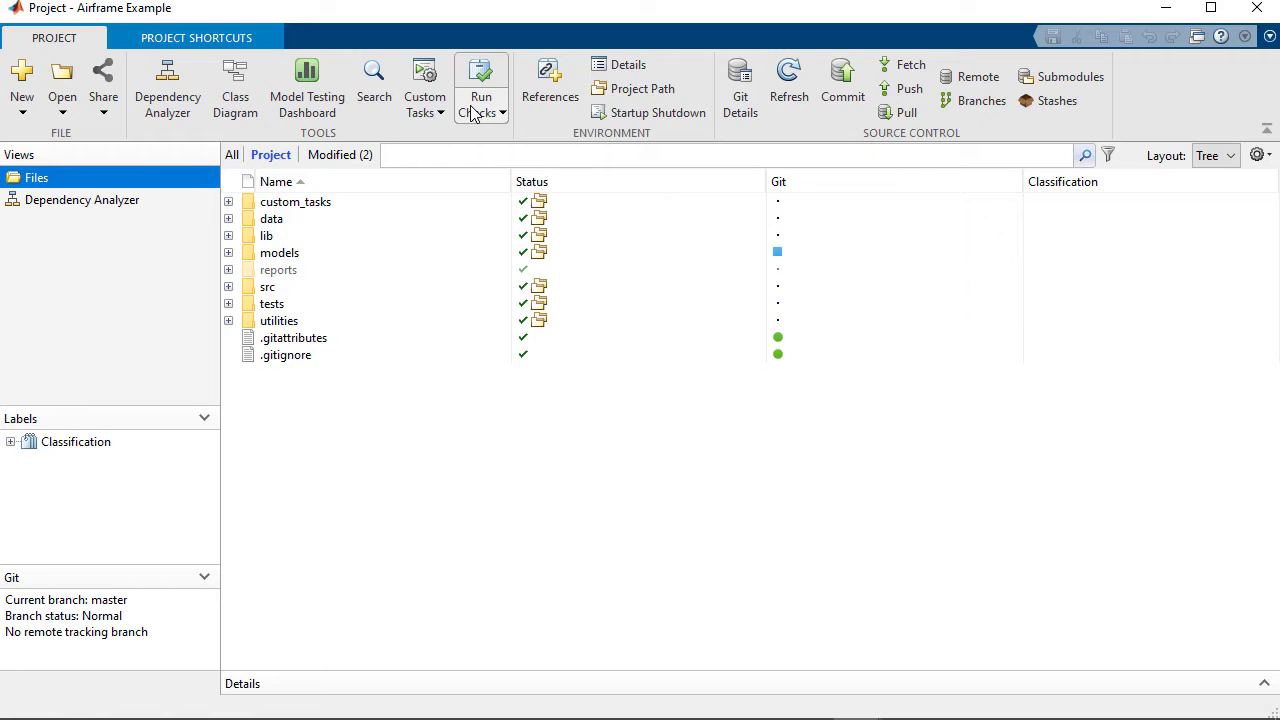
# - View Branch2 and Branch1 histories in the Branches browser, then merge Branch1 into Branch2
pyautogui.click(965, 104)
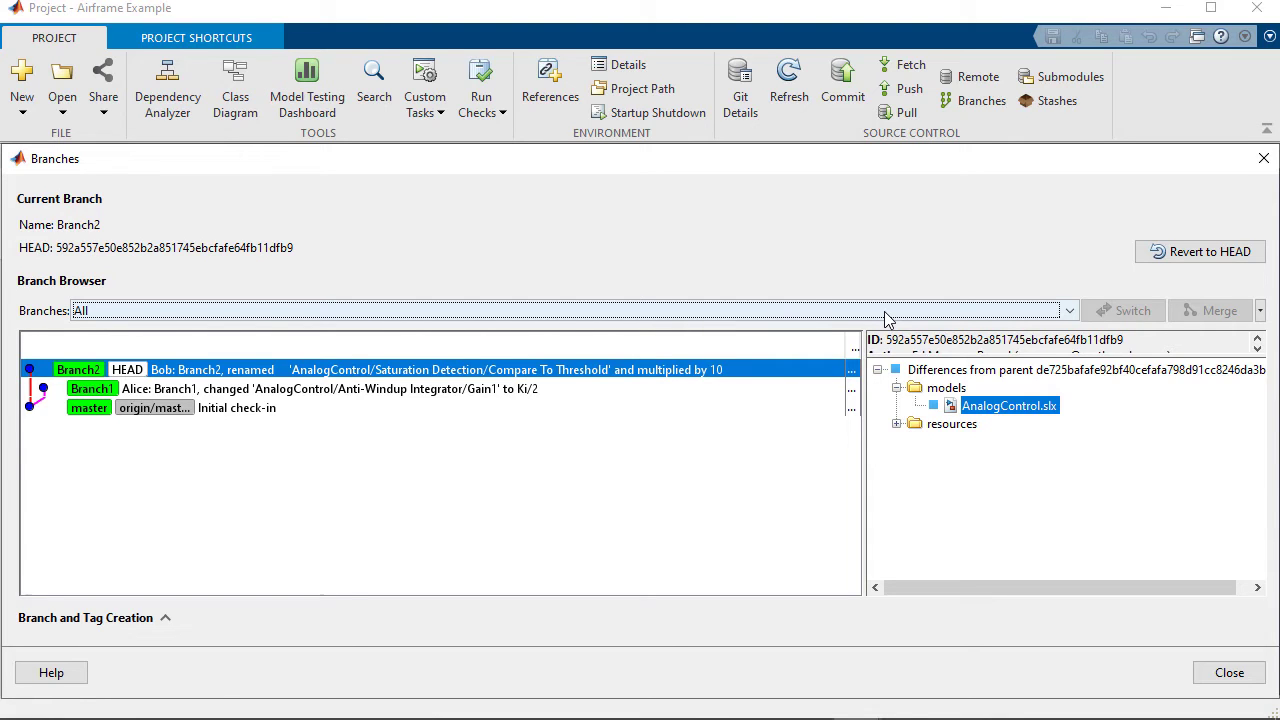
pyautogui.click(886, 318)
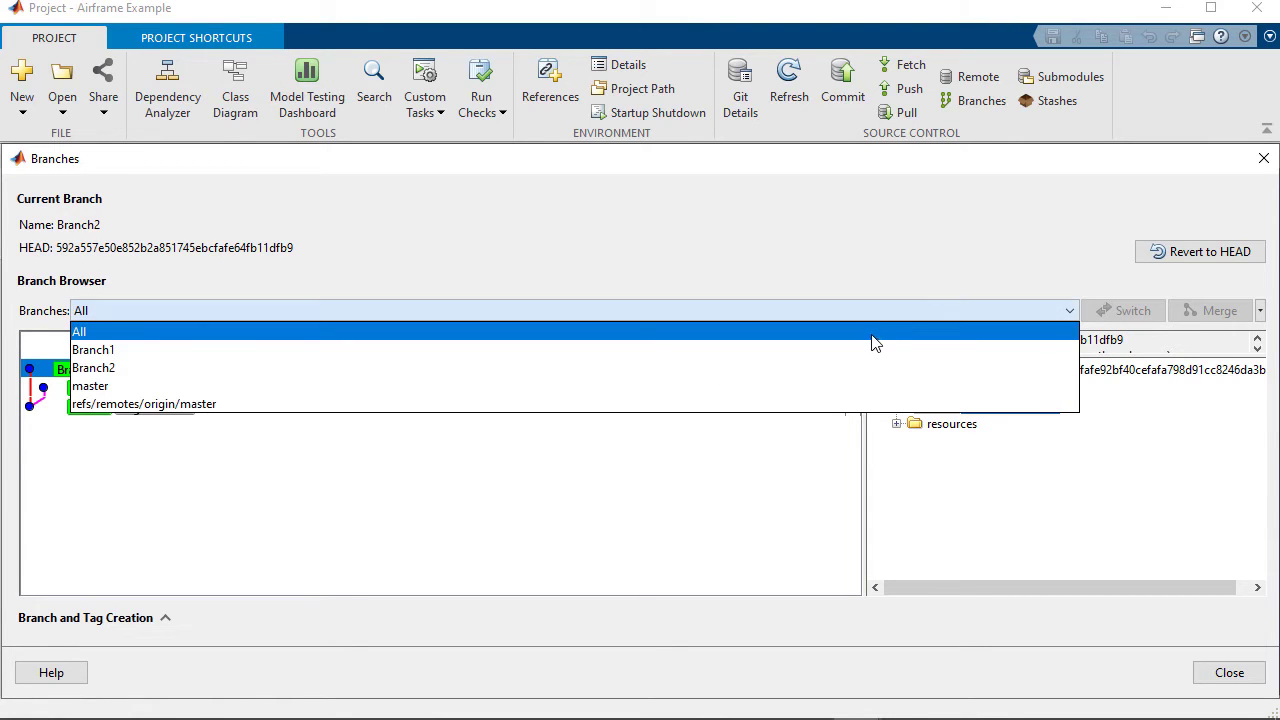
pyautogui.click(864, 369)
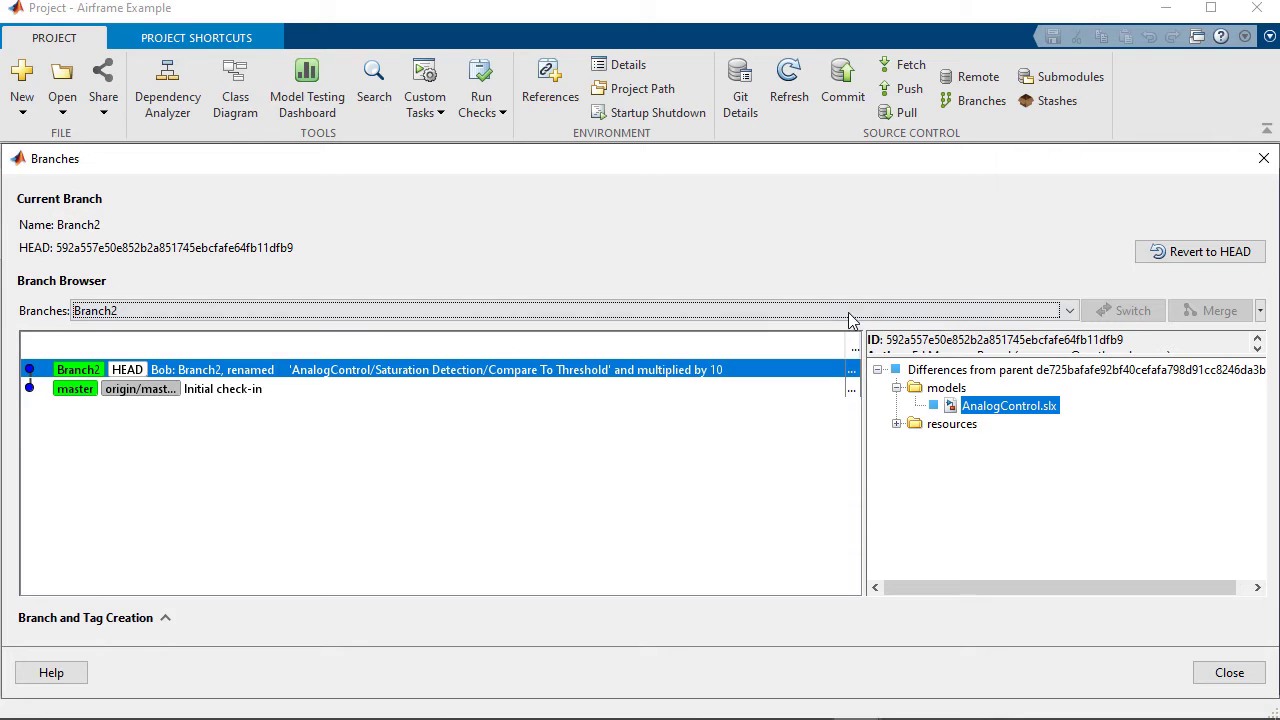
pyautogui.click(848, 312)
pyautogui.click(834, 350)
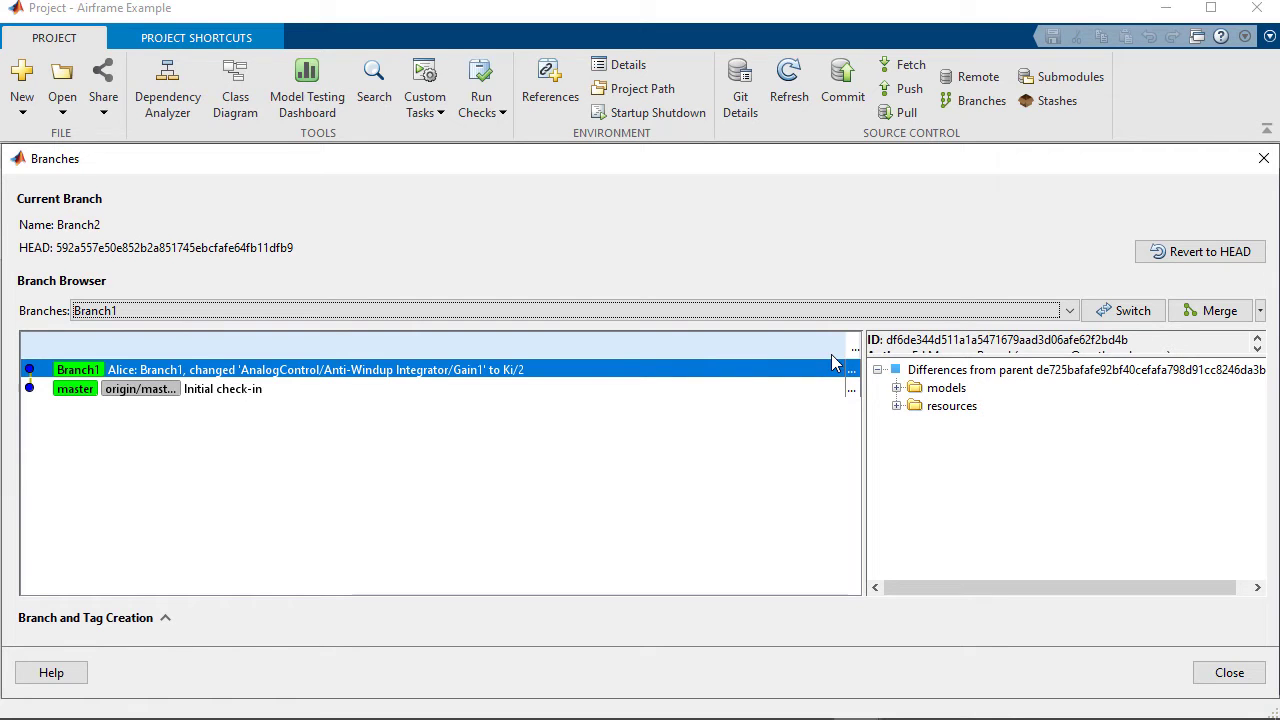
pyautogui.click(1220, 311)
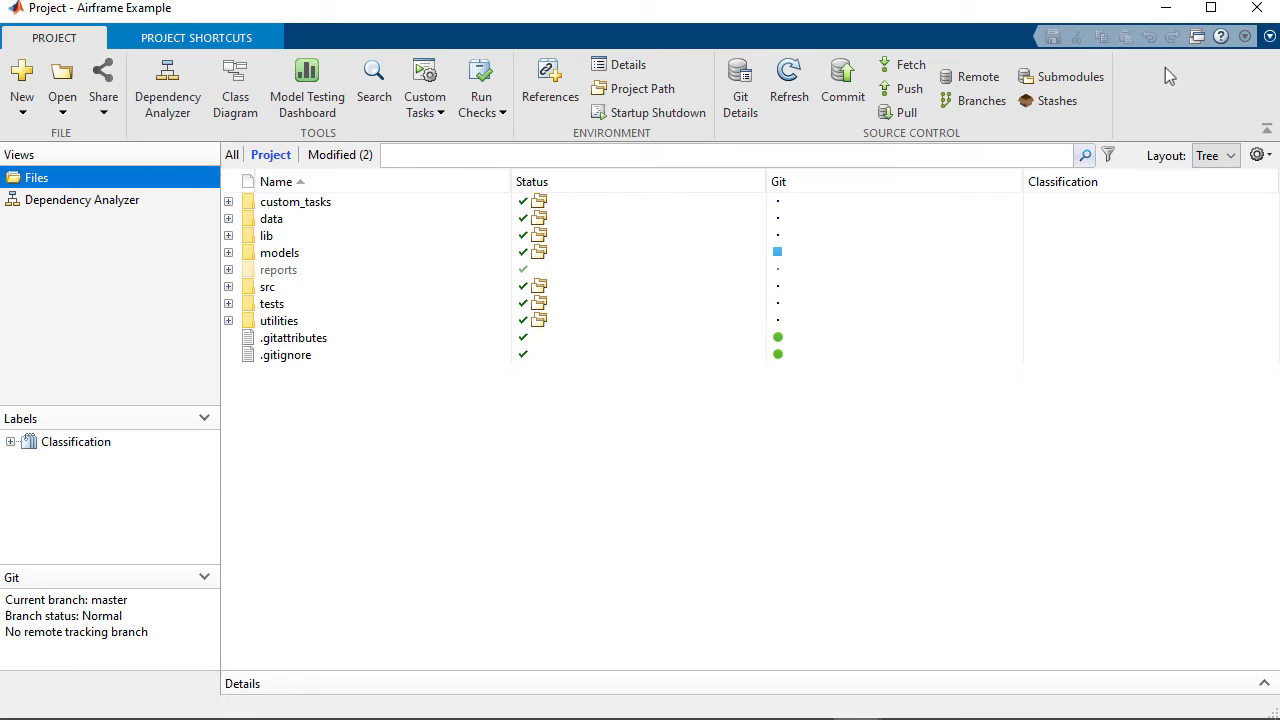
# - Run Simulink.exportToVersion(currentProject,'AirframeInR2014b','R2014b') to export the project for R2014b
pyautogui.click(1165, 8)
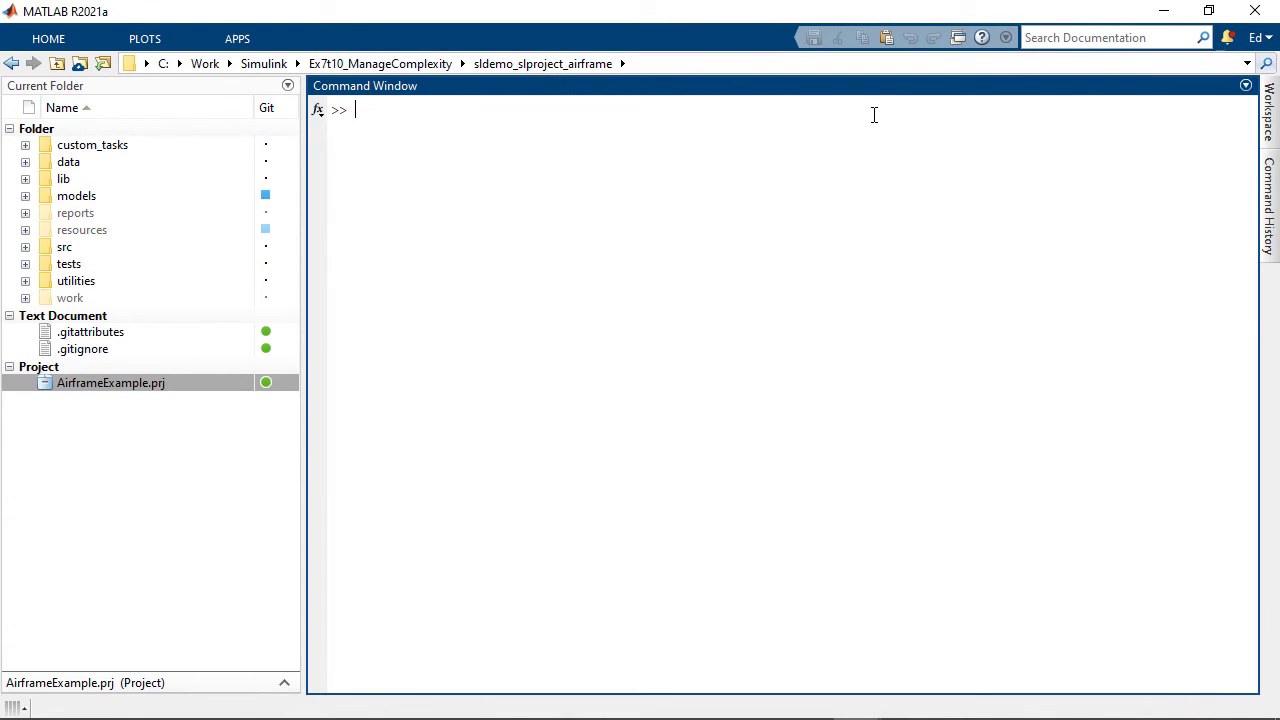
pyautogui.write('Simulink.export')
pyautogui.press('Tab')
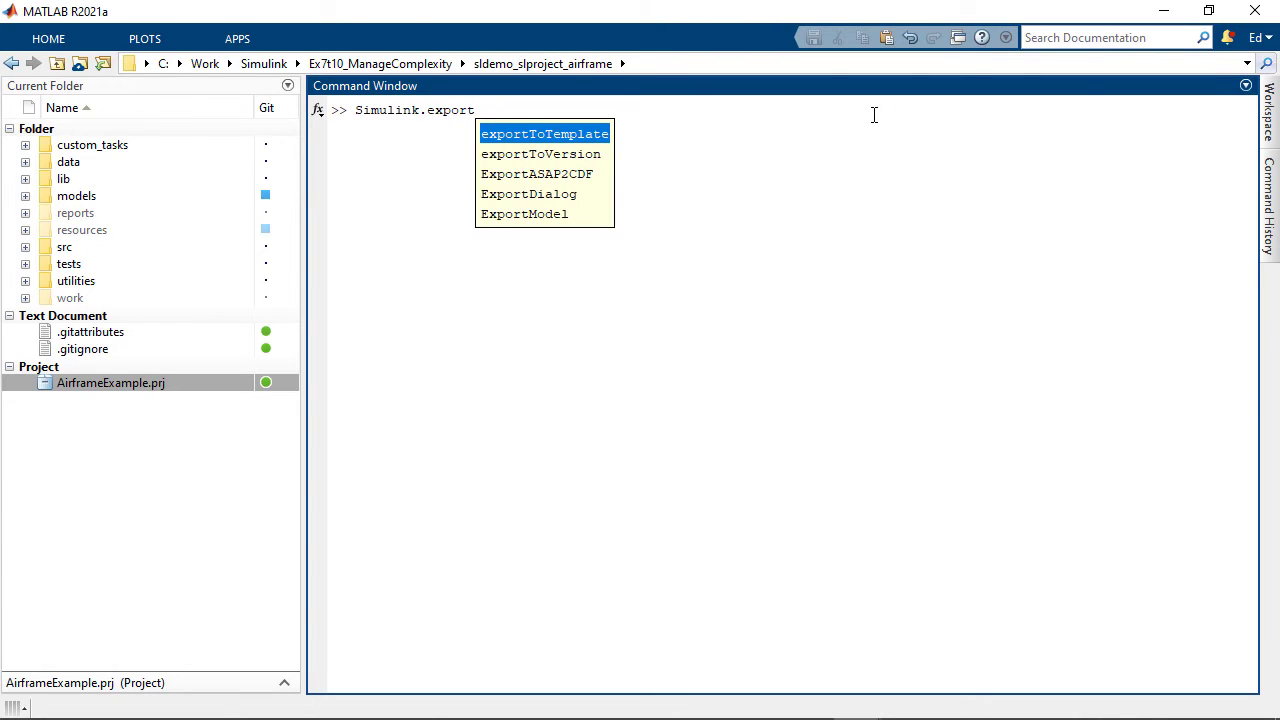
pyautogui.press('Down')
pyautogui.press('Return')
pyautogui.write('(')
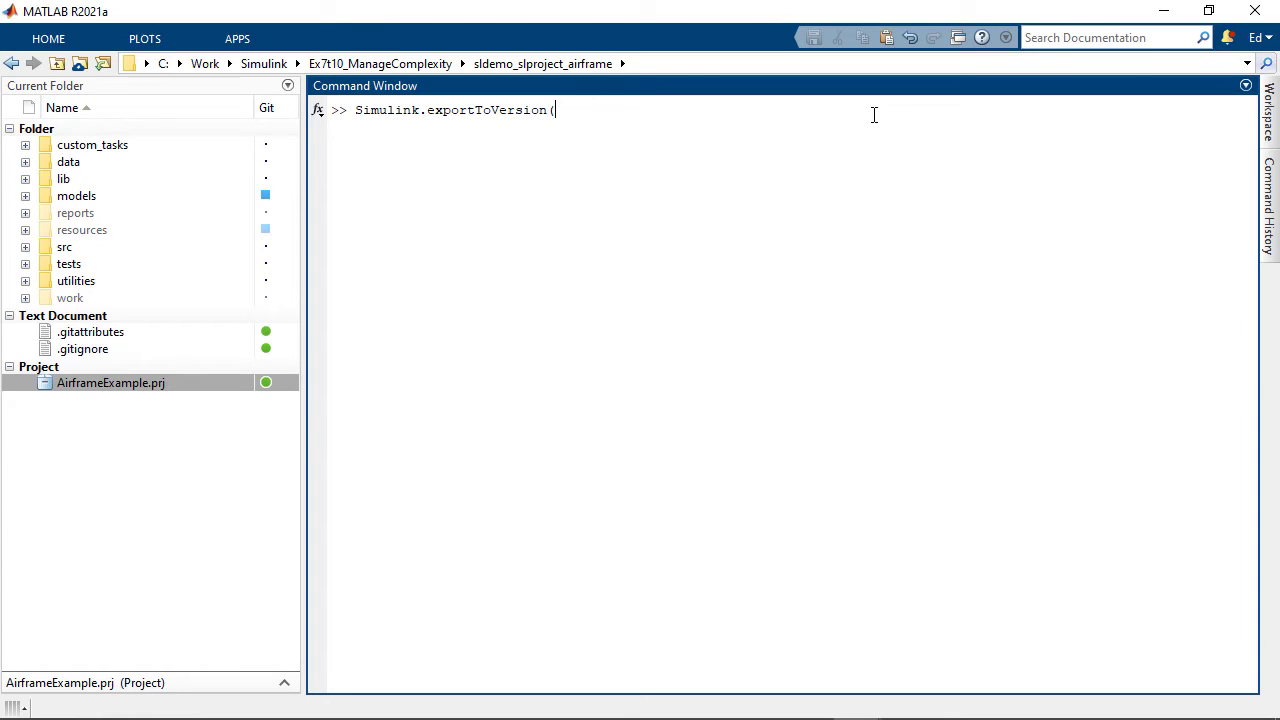
pyautogui.write('curre')
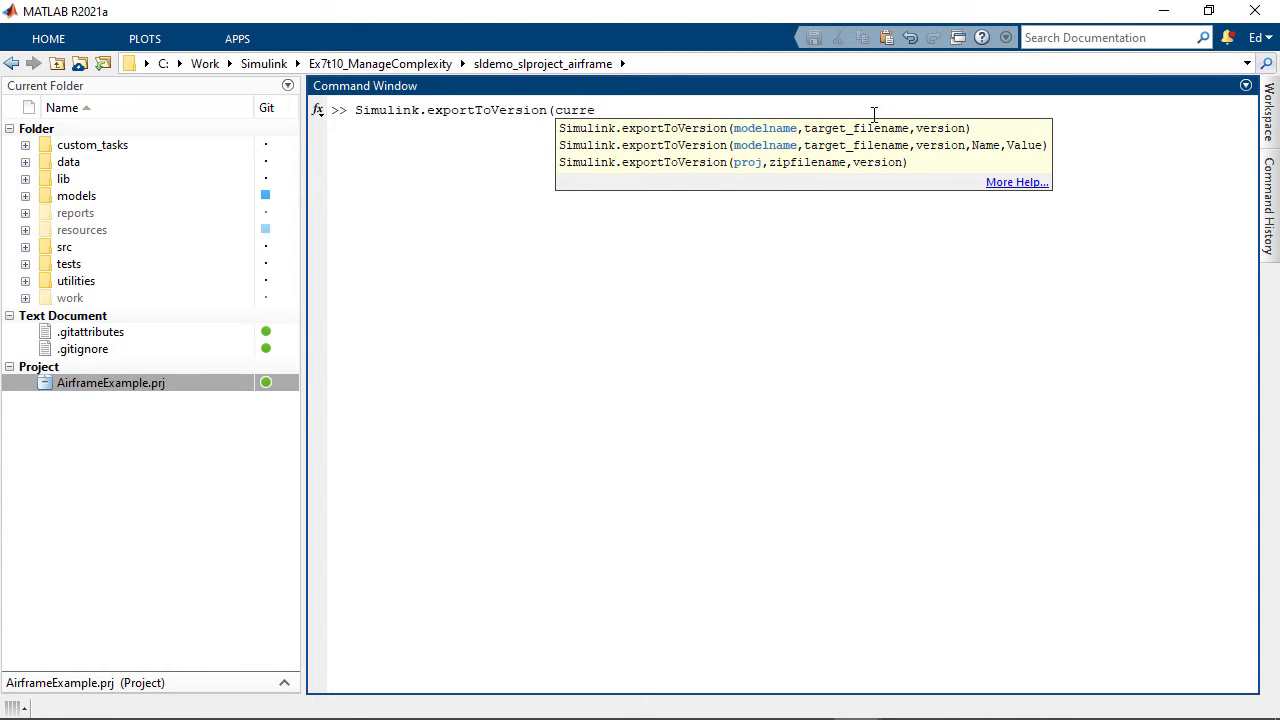
pyautogui.write('nt')
pyautogui.press('Tab')
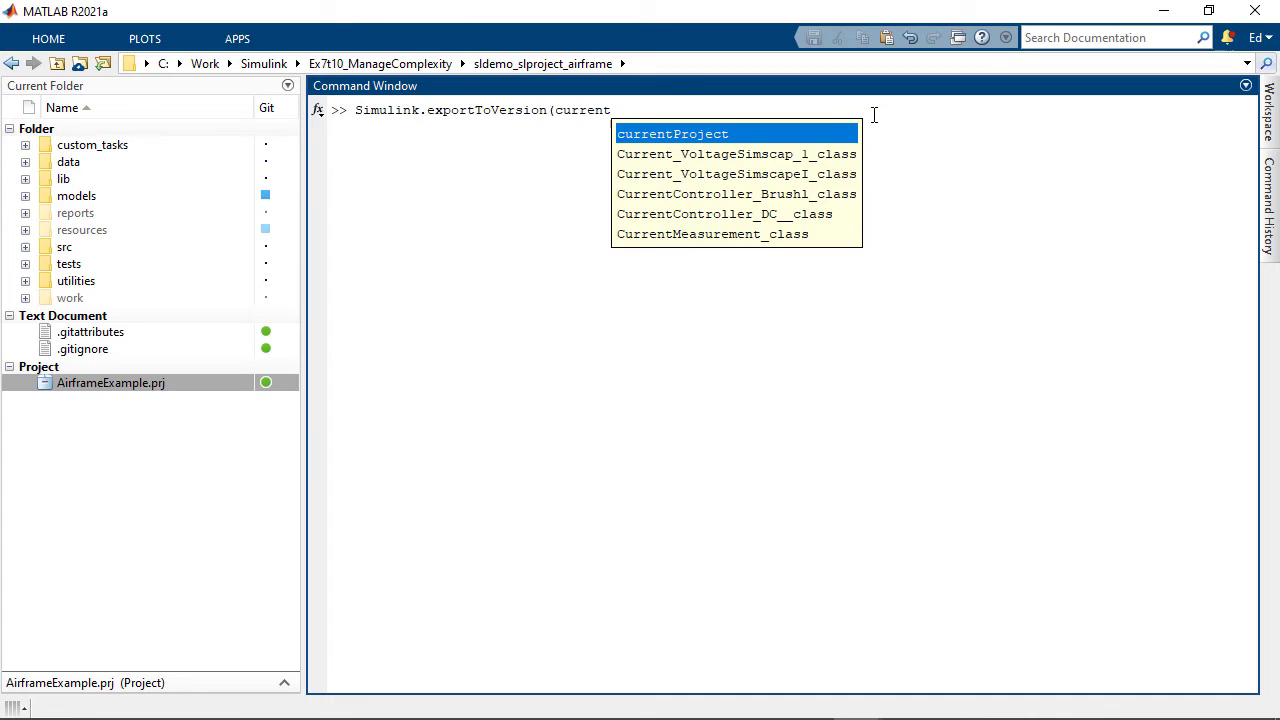
pyautogui.press('Return')
pyautogui.write(",'Airfram")
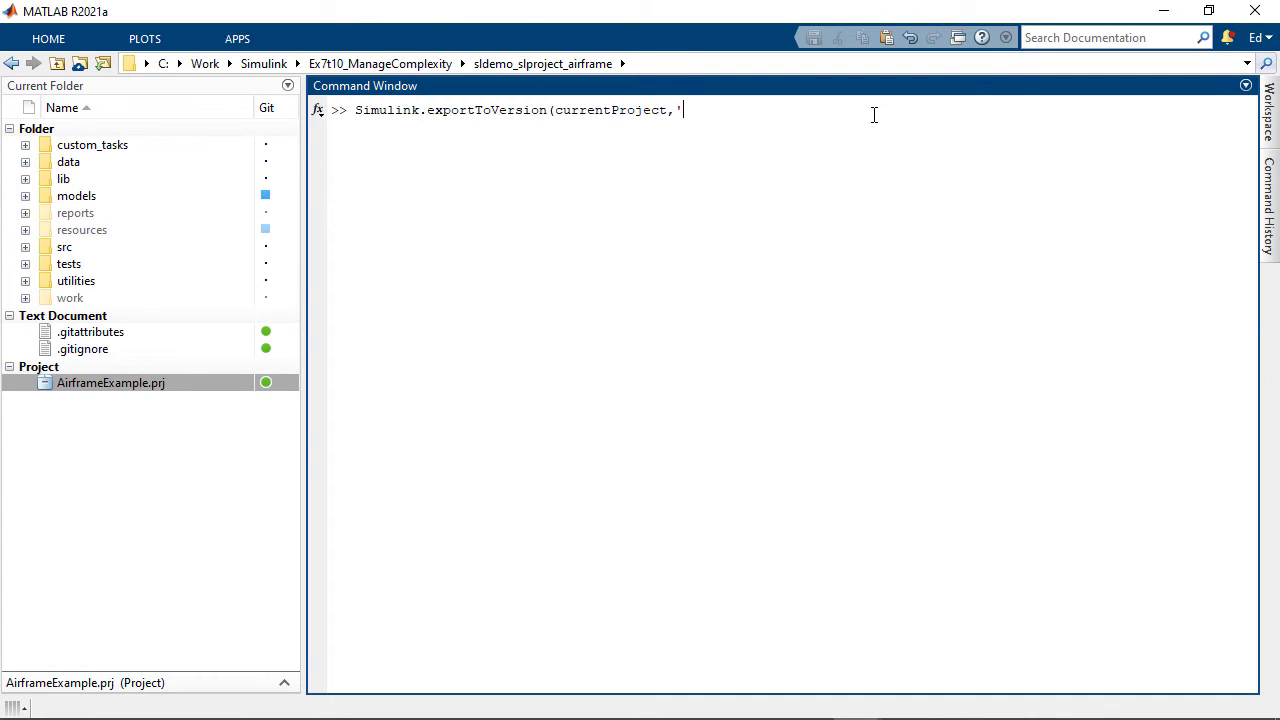
pyautogui.write("eInR2014b','R2014b")
pyautogui.press('Left')
pyautogui.press('Left')
pyautogui.press('Left')
pyautogui.press('Left')
pyautogui.press('Left')
pyautogui.press('Left')
pyautogui.write("')")
pyautogui.press('Return')
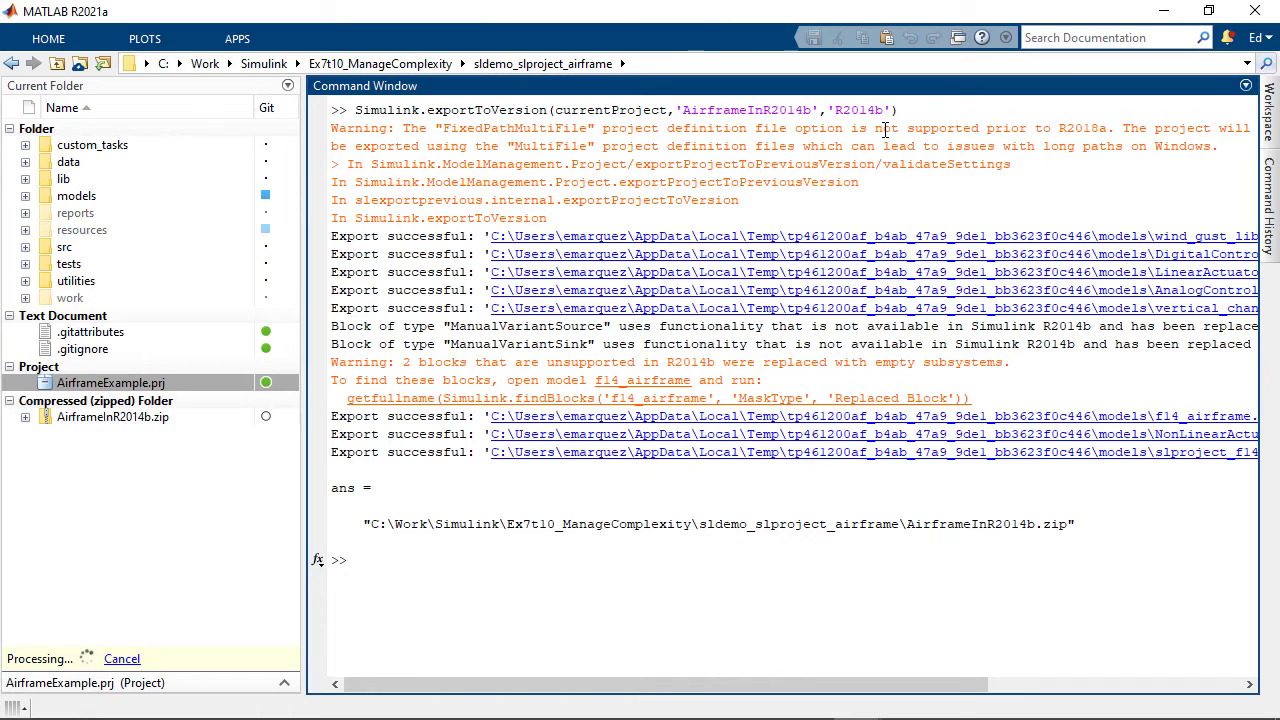
# - Open the dependency graph and hide Source Code, Other Files and MATLAB Code files
pyautogui.click(215, 420)
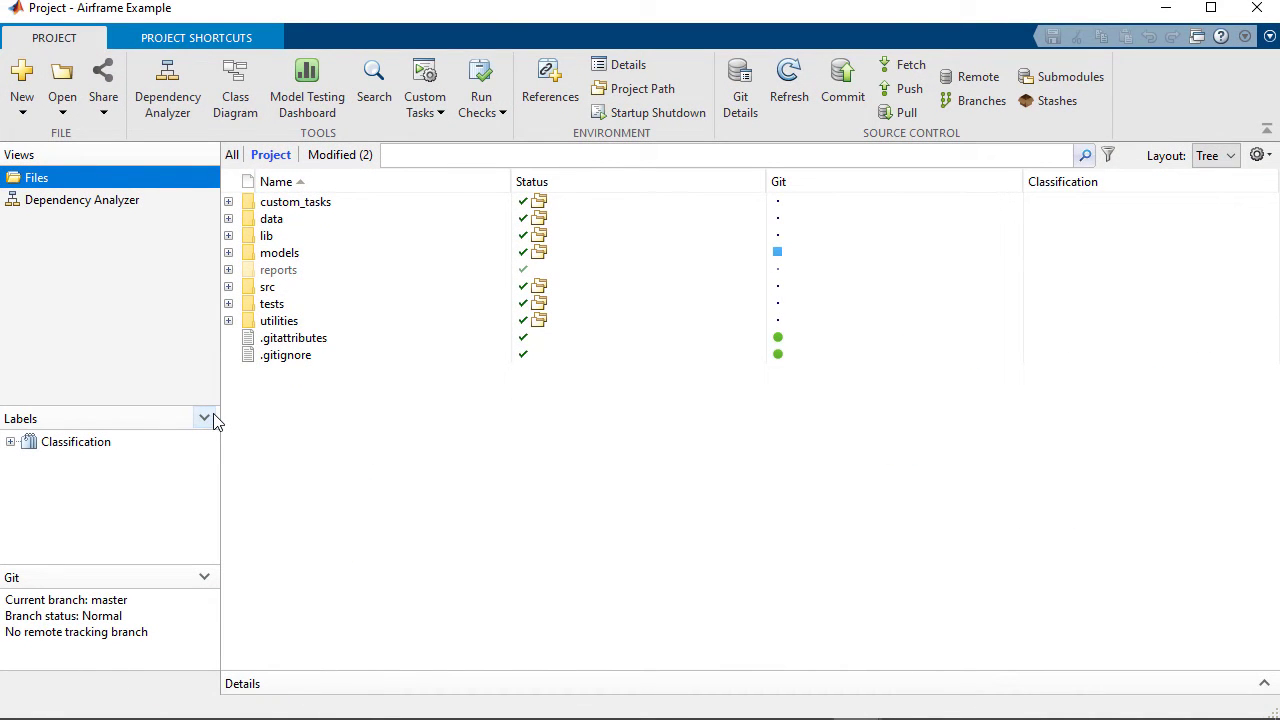
pyautogui.click(175, 103)
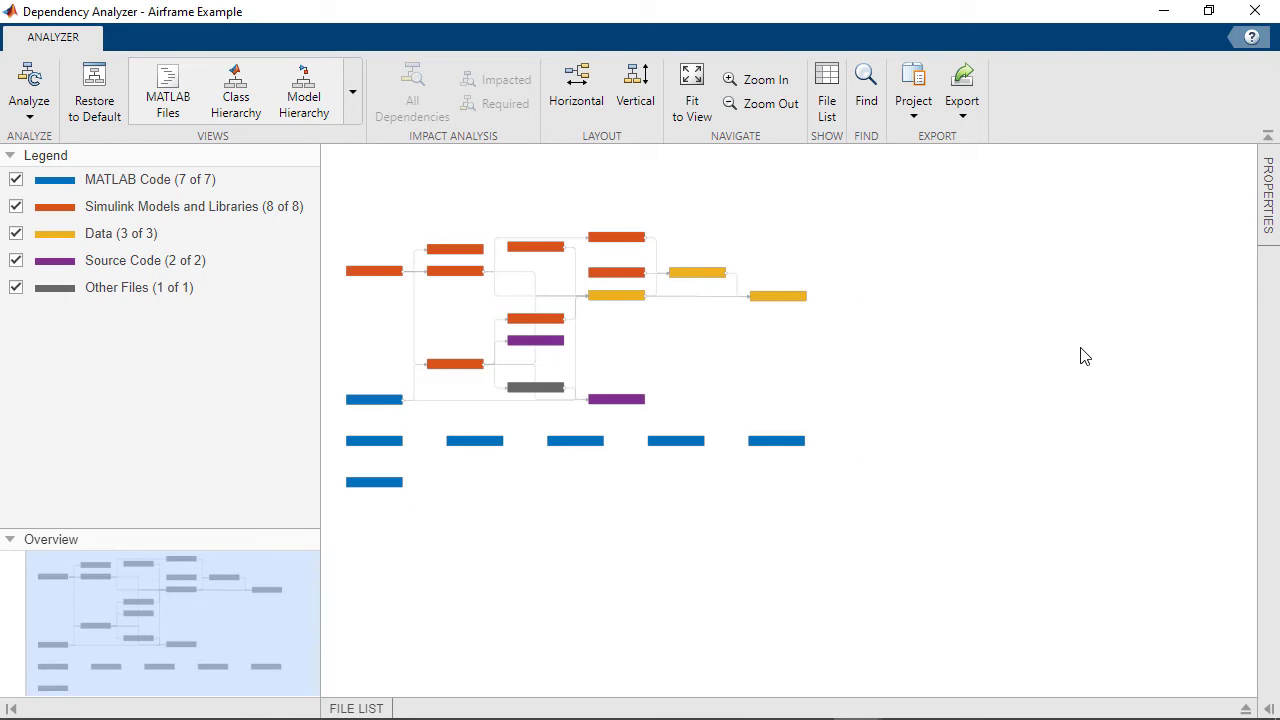
pyautogui.click(16, 260)
pyautogui.click(16, 287)
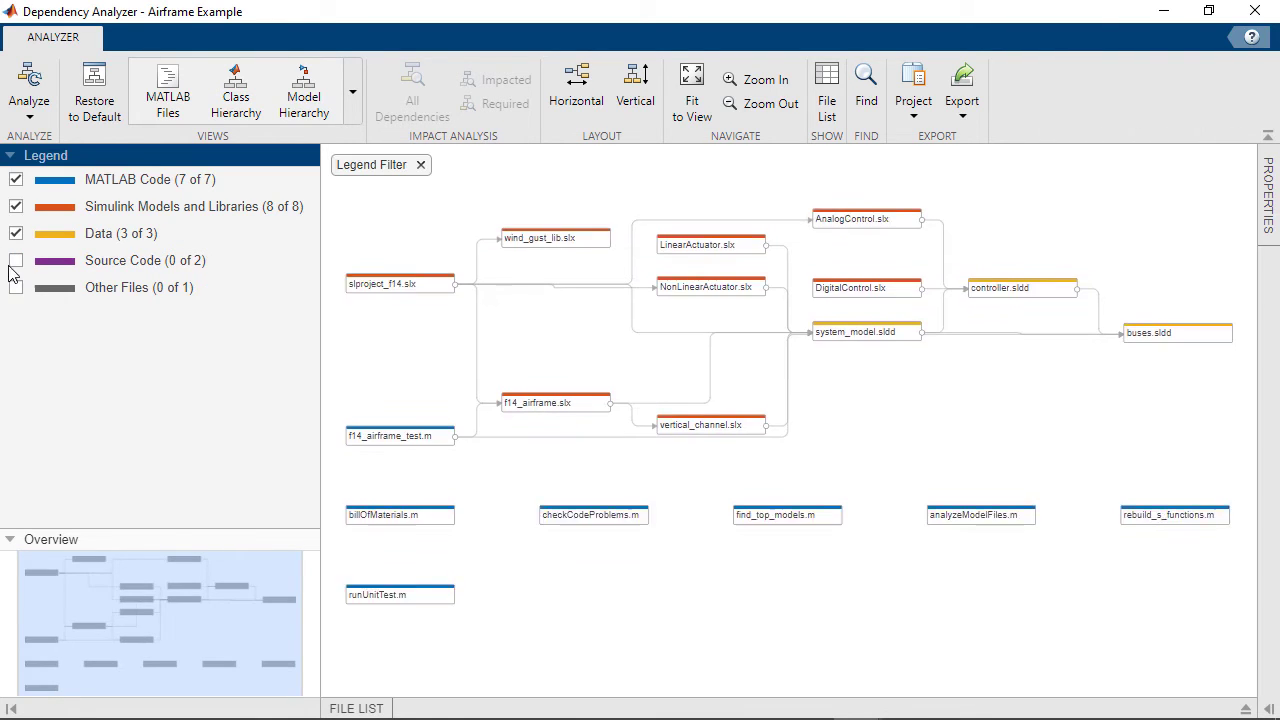
pyautogui.click(16, 180)
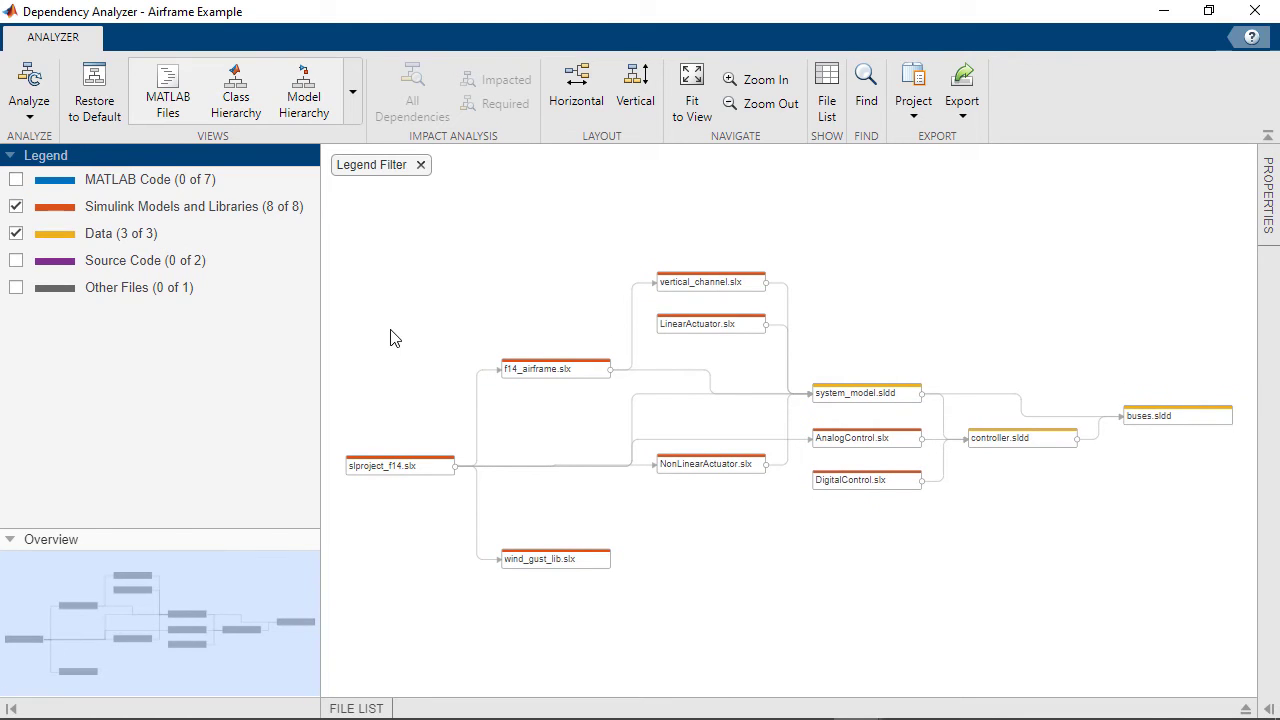
# - Show only the files NonLinearActuator.slx requires, glancing at the Export options without exporting
pyautogui.click(724, 471)
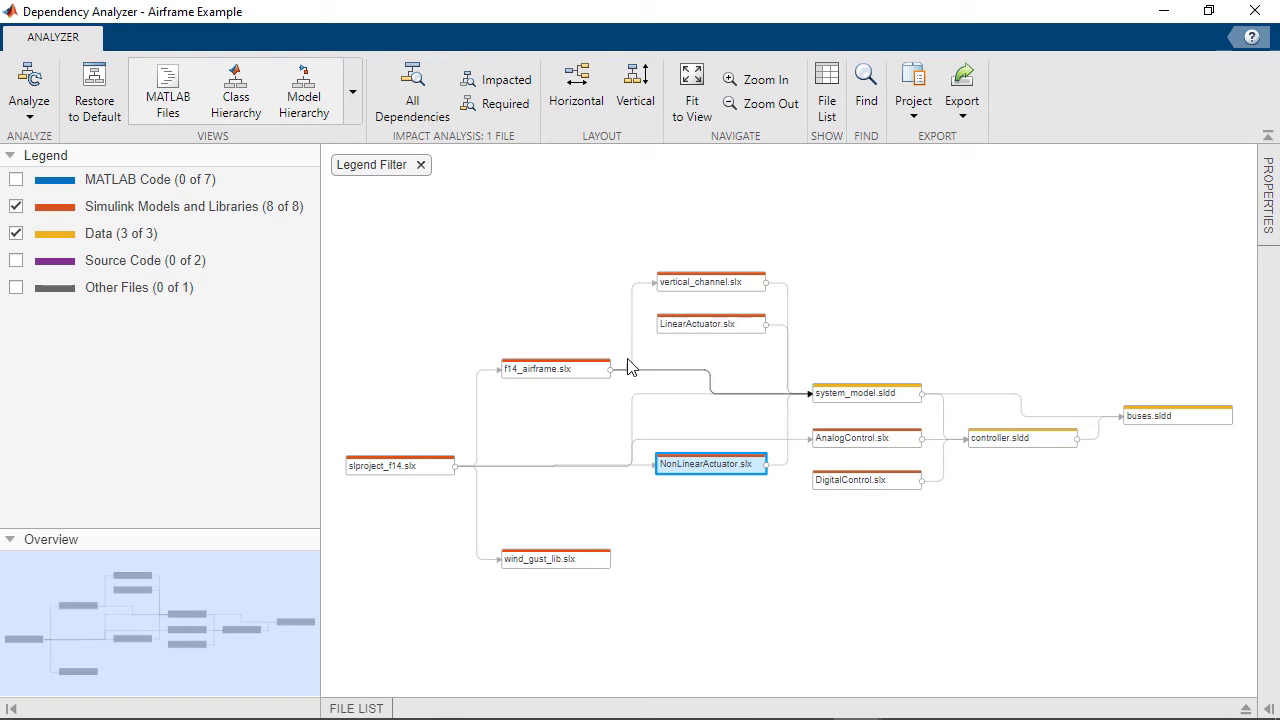
pyautogui.click(515, 111)
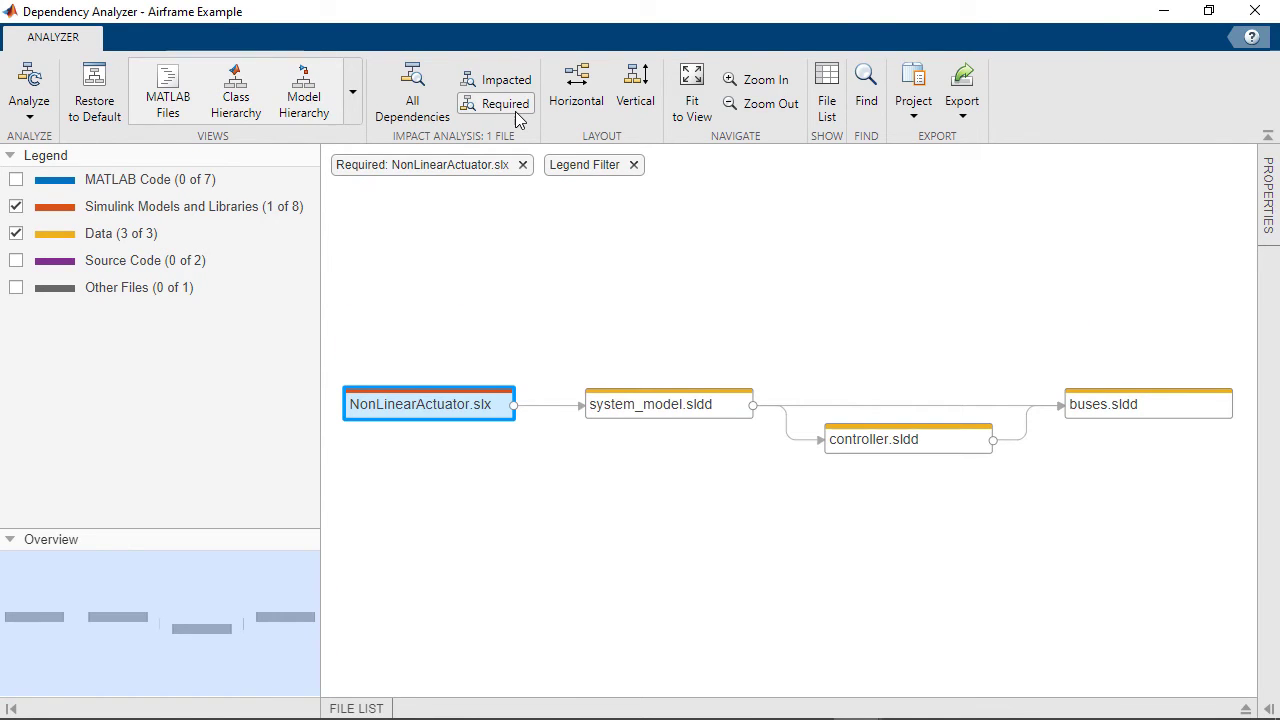
pyautogui.click(961, 116)
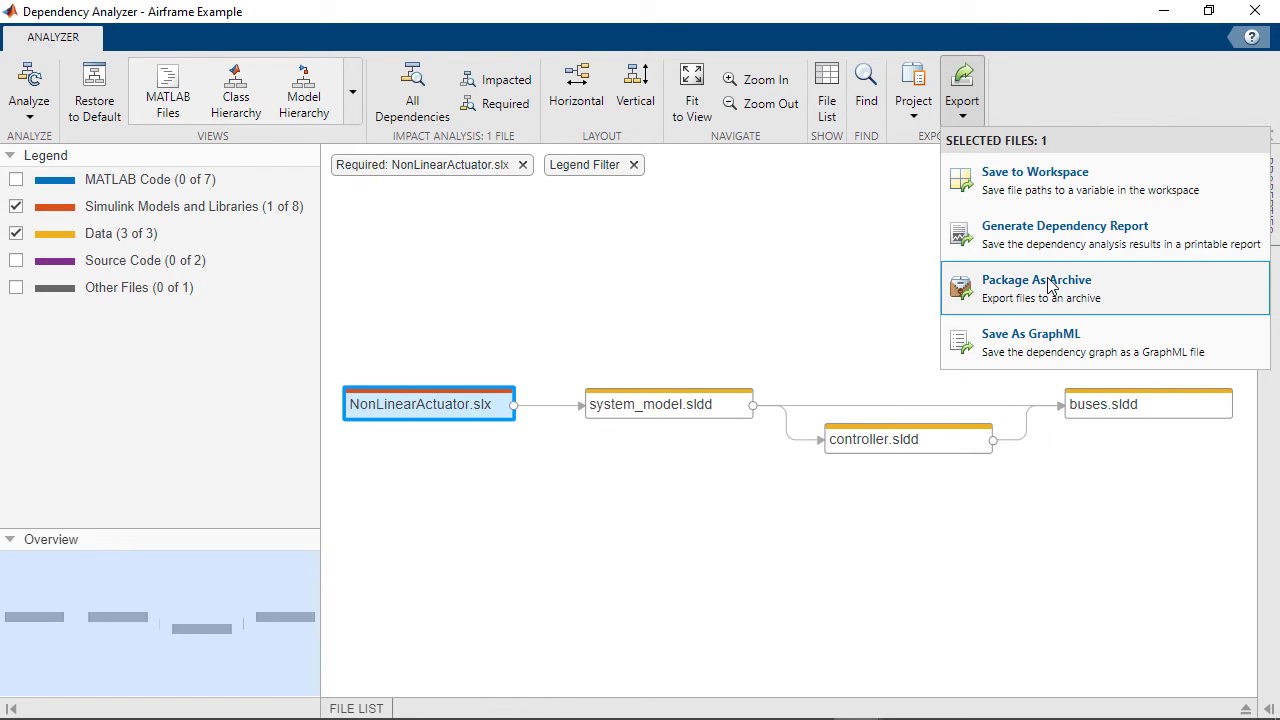
pyautogui.click(472, 326)
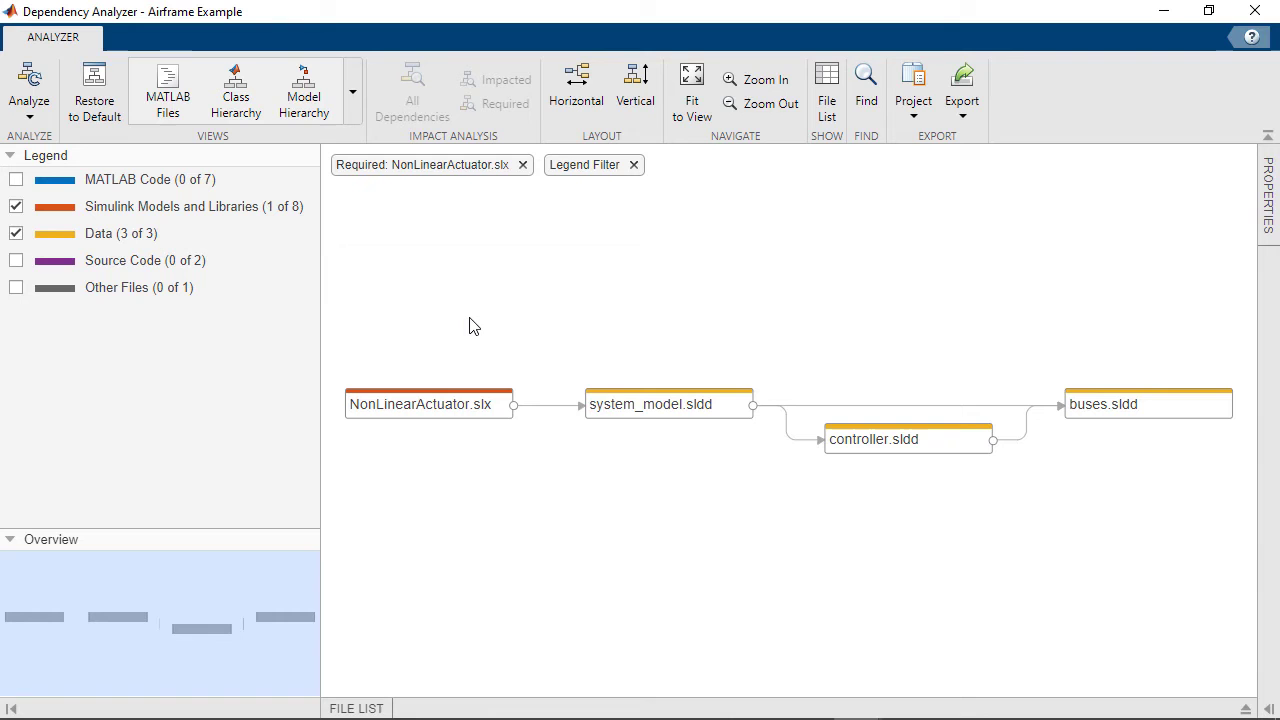
# - Open NonLinearActuator and start creating a Protected Model from the Save options
pyautogui.doubleClick(472, 405)
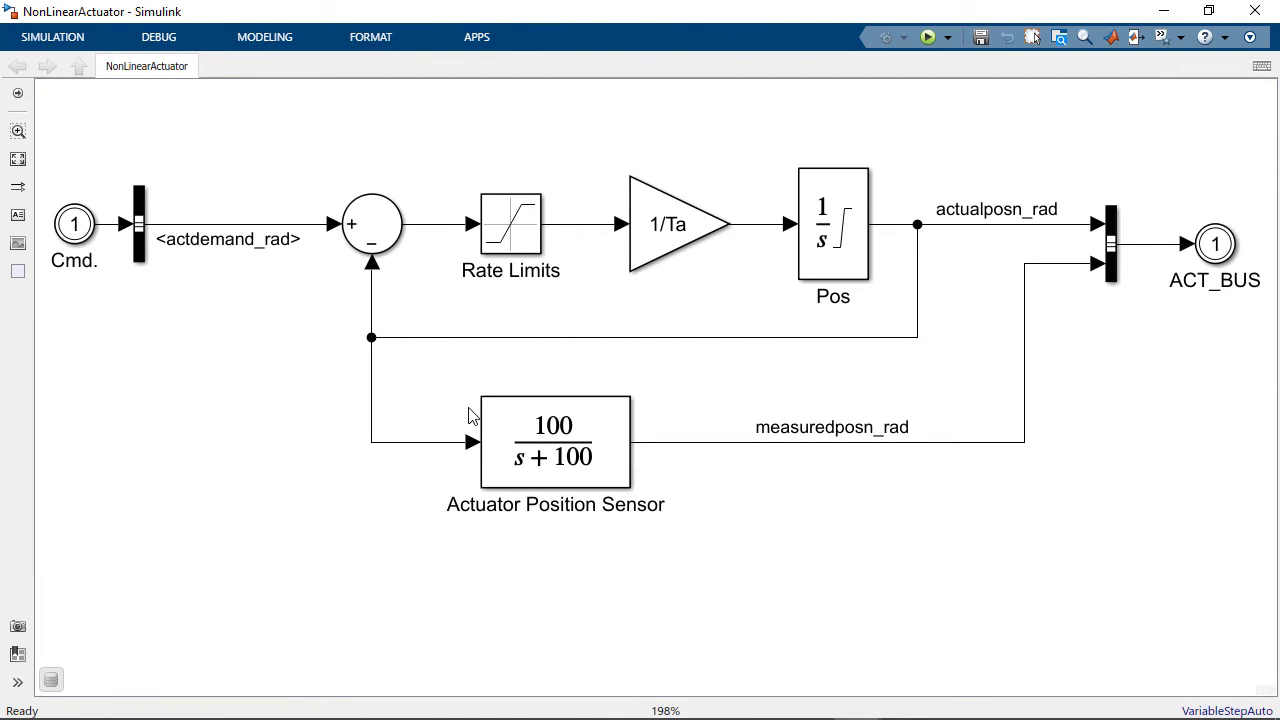
pyautogui.click(52, 38)
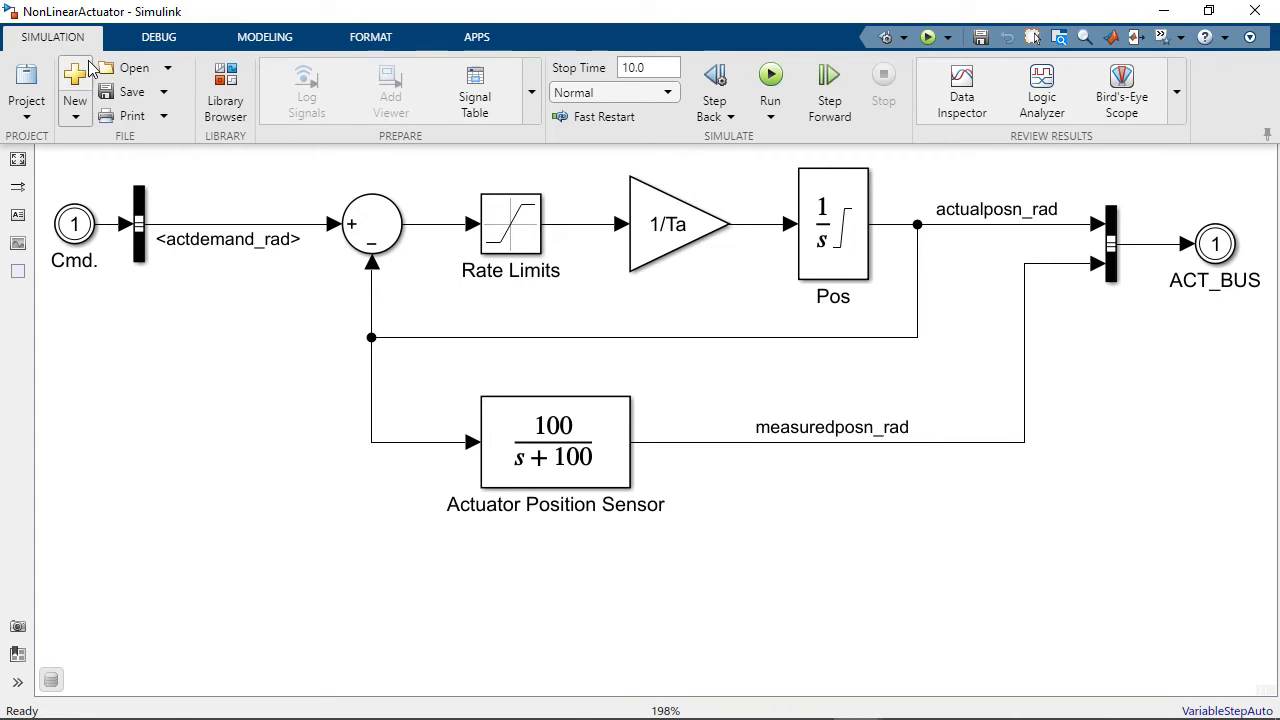
pyautogui.click(163, 91)
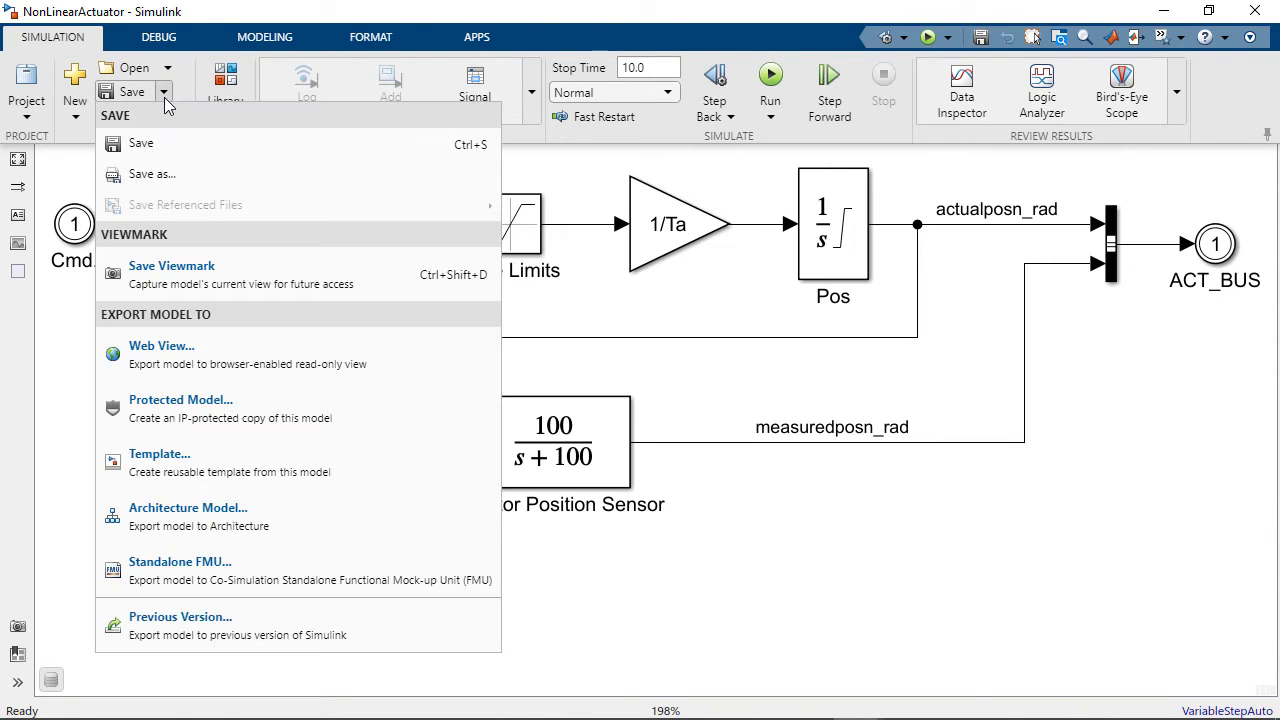
pyautogui.click(392, 414)
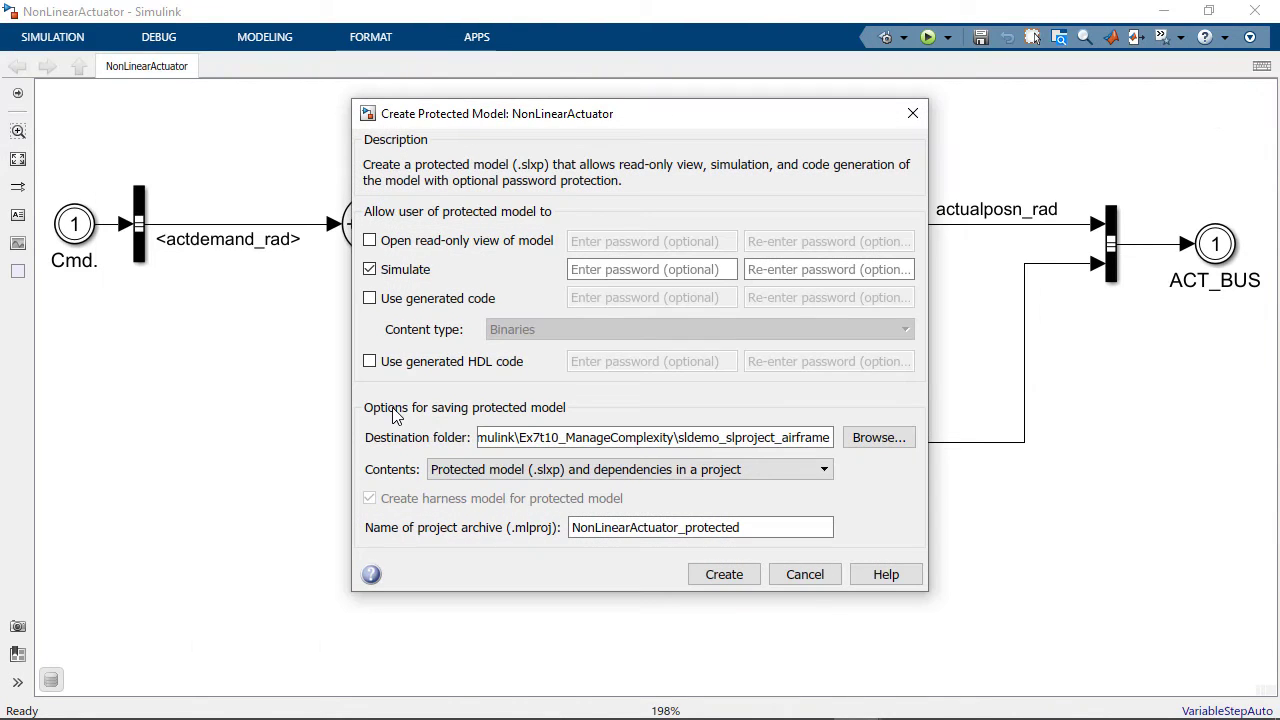
# - Set the destination folder to ...\protected and keep contents as project with dependencies
pyautogui.click(680, 437)
pyautogui.hotkey('shift', 'End')
pyautogui.write('protected')
pyautogui.hotkey('ctrl', 'a')
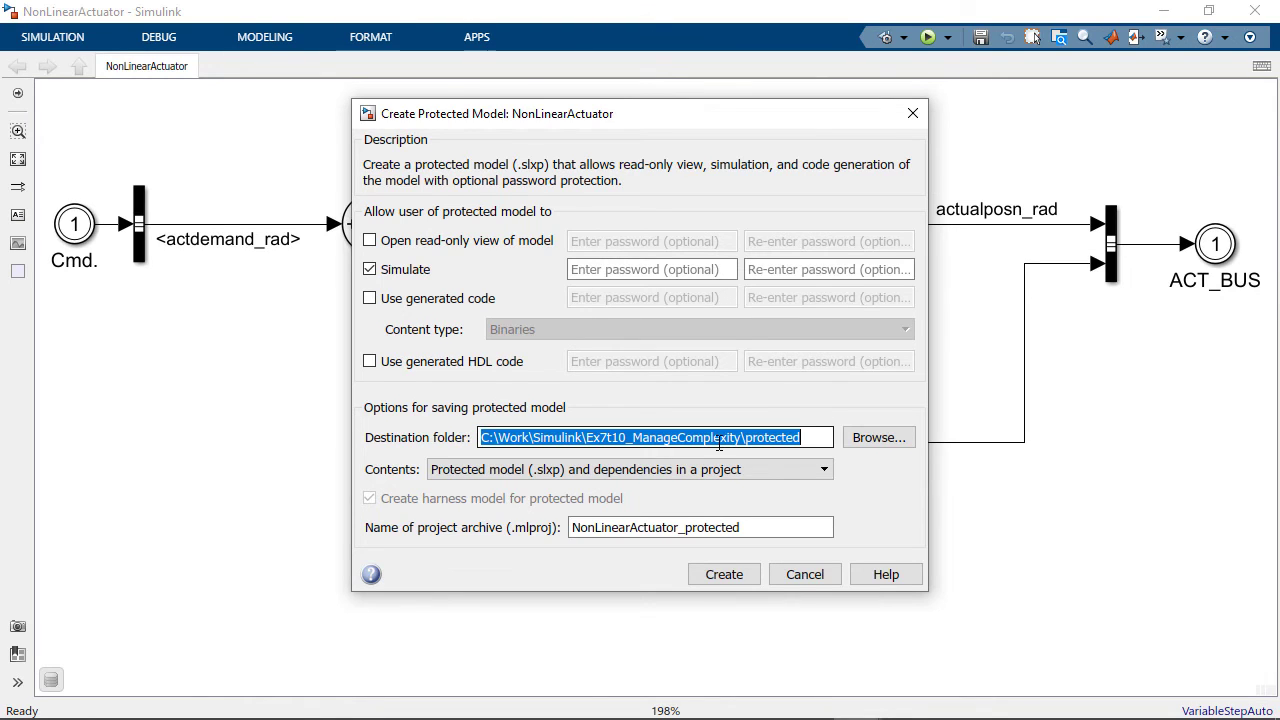
pyautogui.click(799, 476)
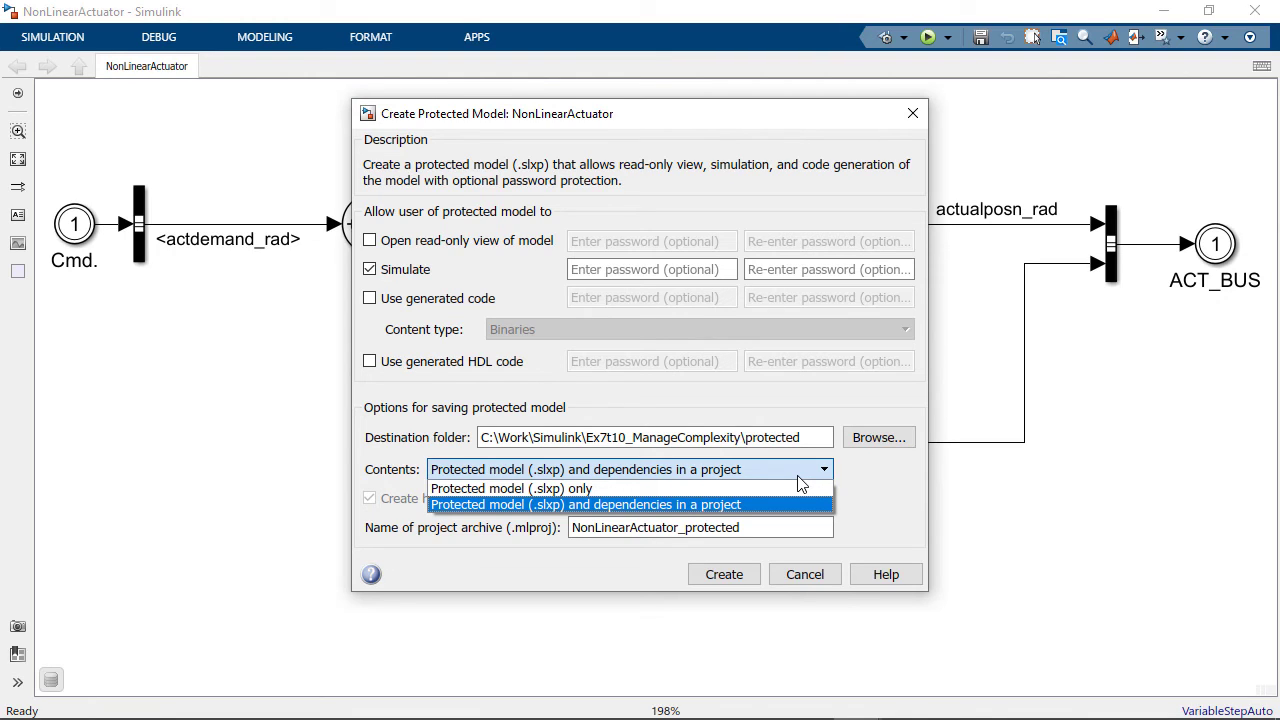
pyautogui.click(799, 478)
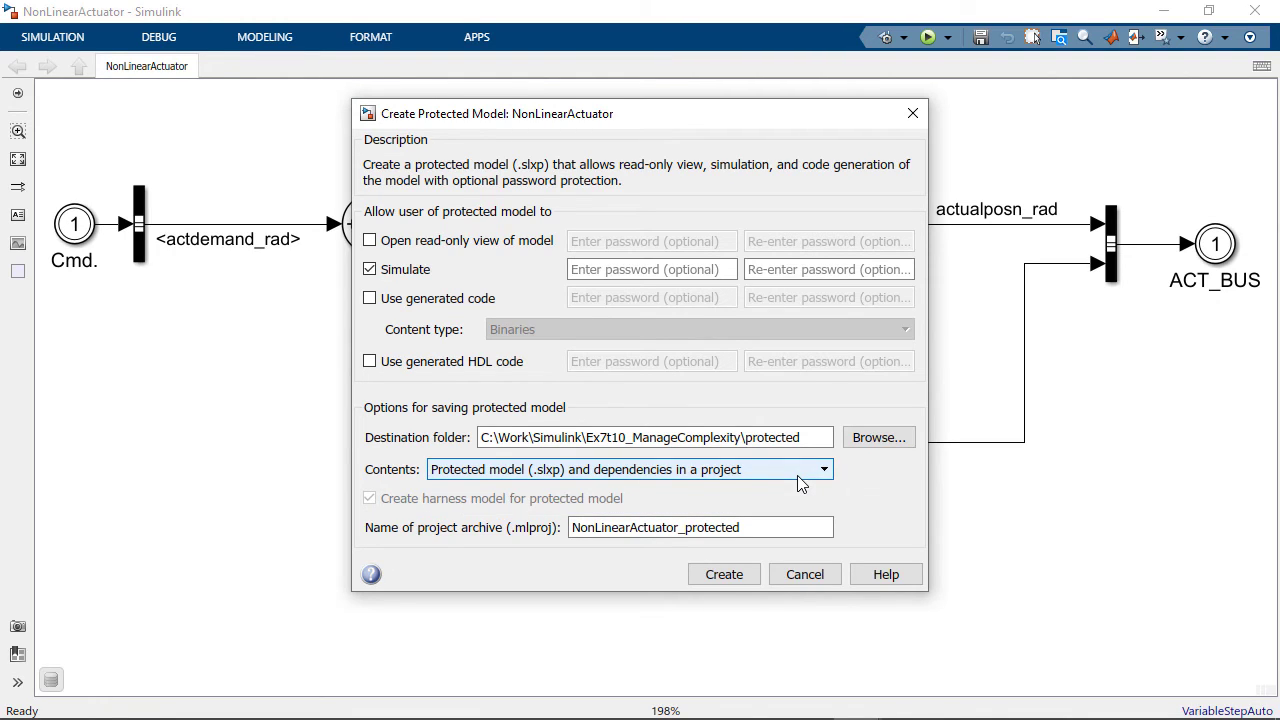
# - Create the protected model, cd into the protected folder and extract NonLinearActuator_protected.mlproj there
pyautogui.click(724, 574)
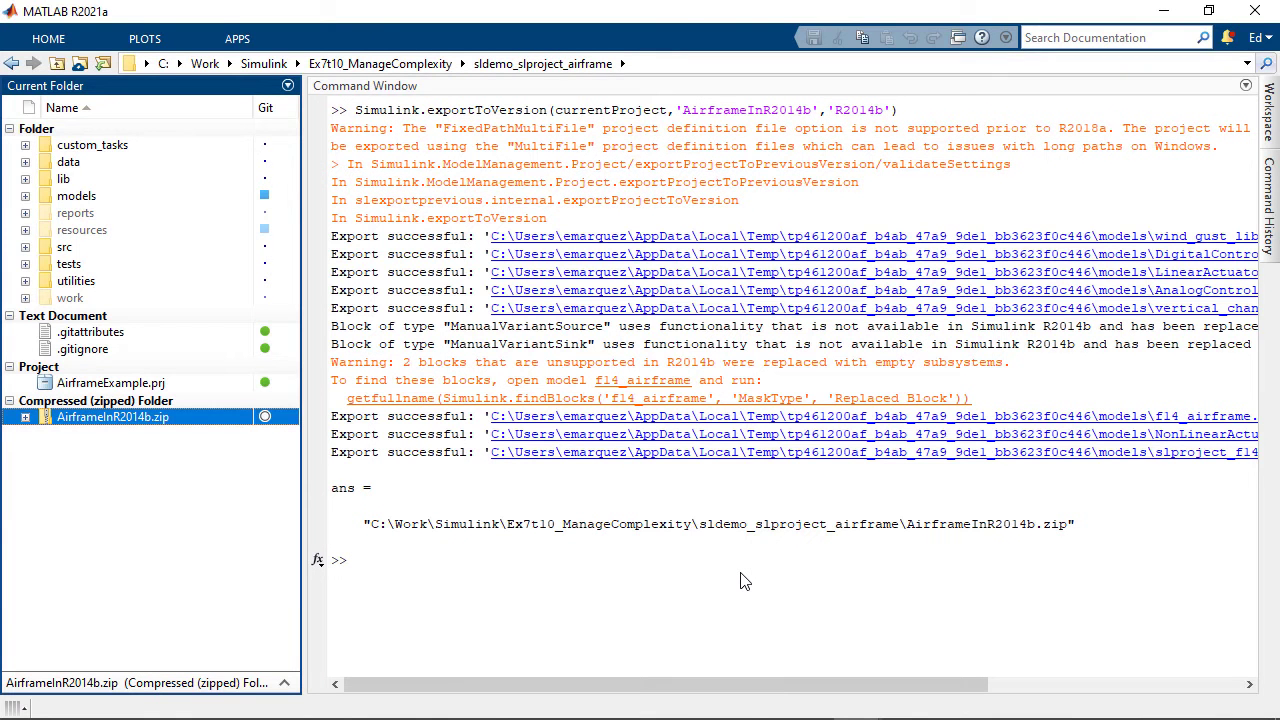
pyautogui.click(741, 575)
pyautogui.write('cd')
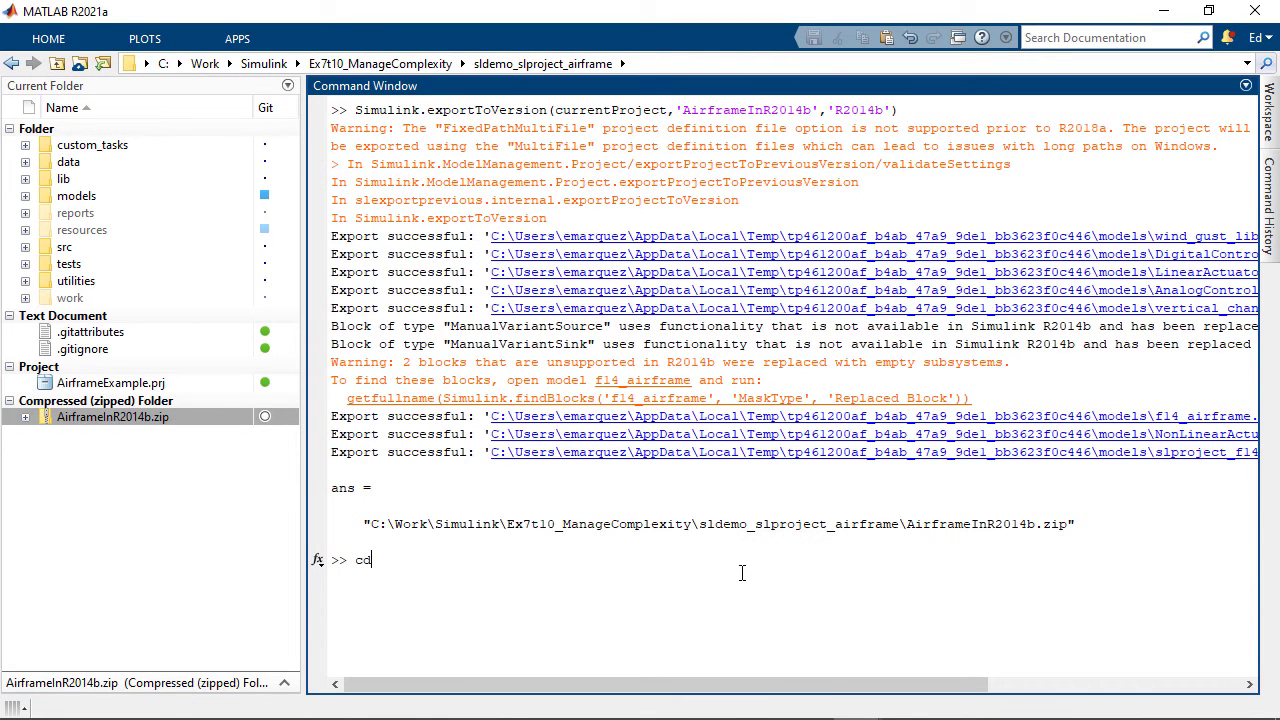
pyautogui.write('C:\\Work\\Simulink\\Ex7t10_ManageComplexity\\protected')
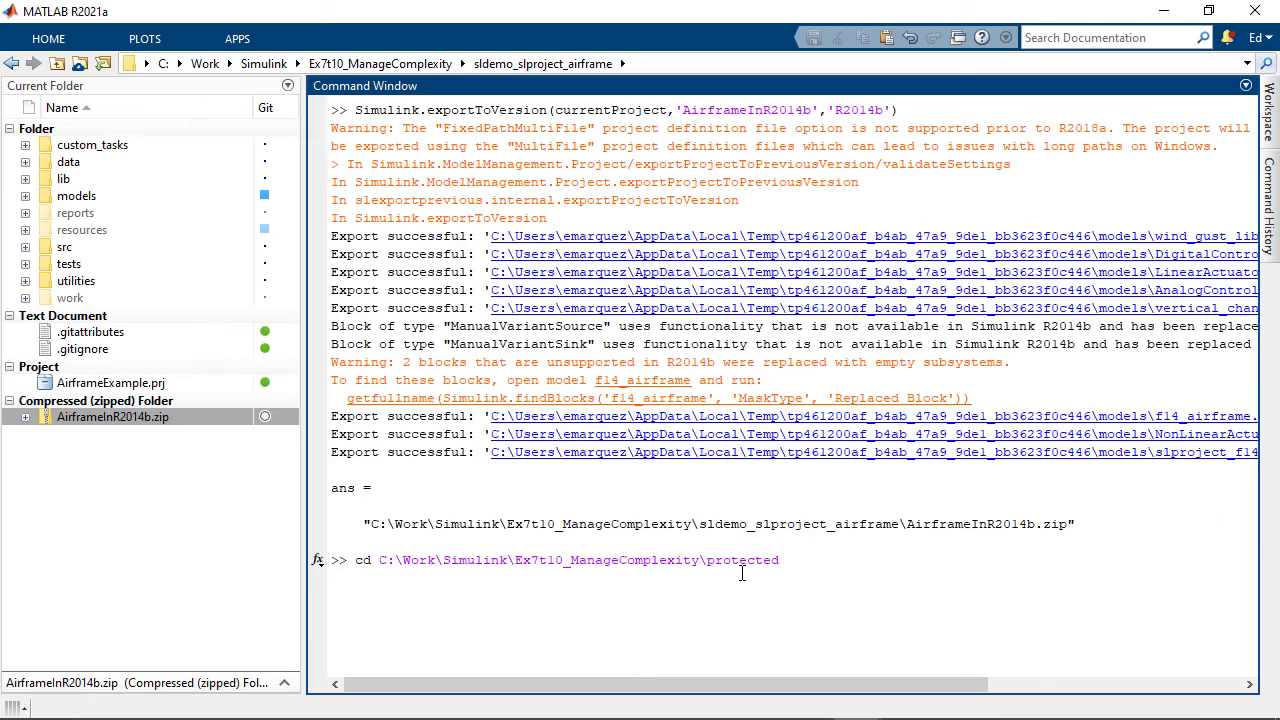
pyautogui.press('Return')
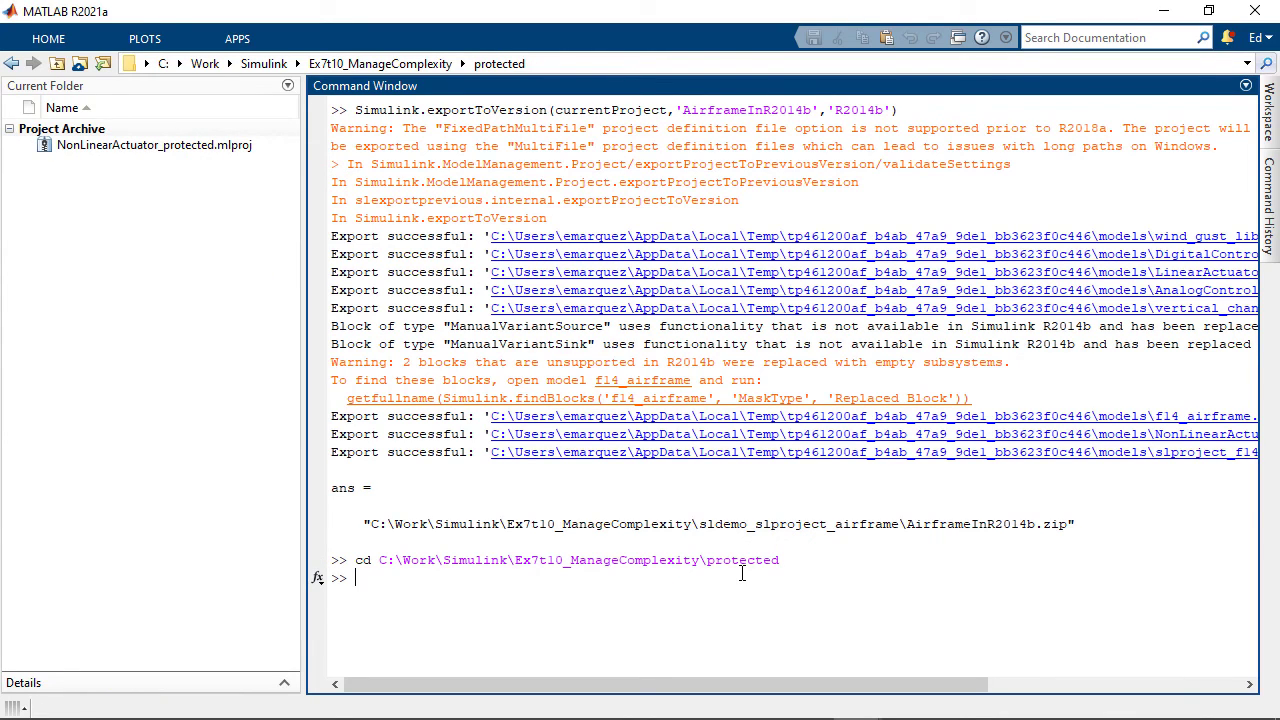
pyautogui.rightClick(247, 145)
pyautogui.click(368, 150)
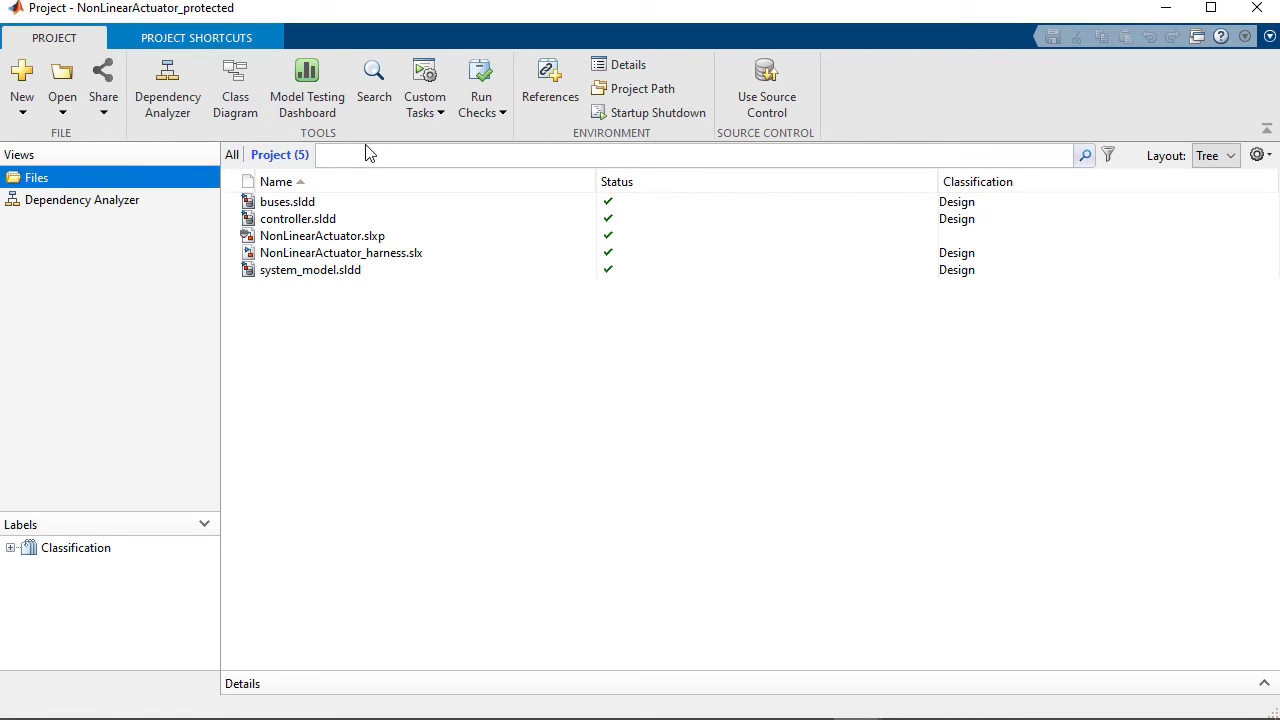
# - Open NonLinearActuator_harness.slx and run it with the protected NonLinearActuator block
pyautogui.click(357, 255)
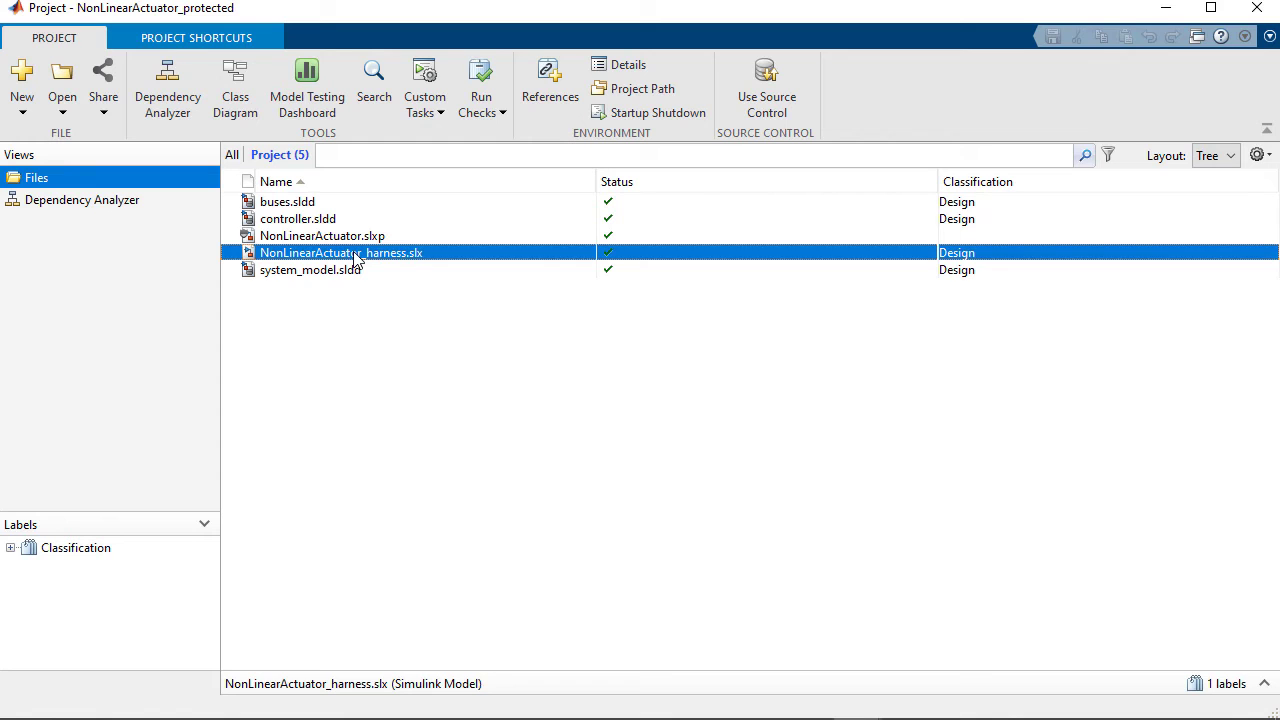
pyautogui.doubleClick(357, 255)
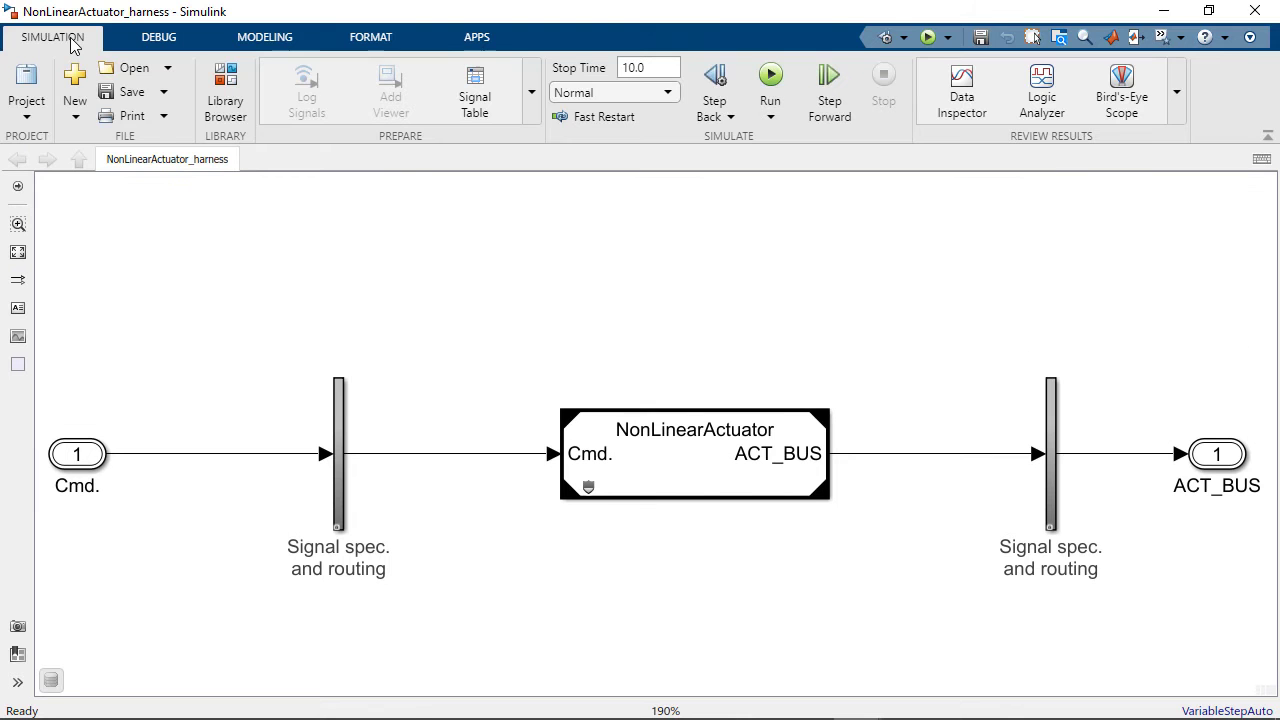
pyautogui.click(770, 75)
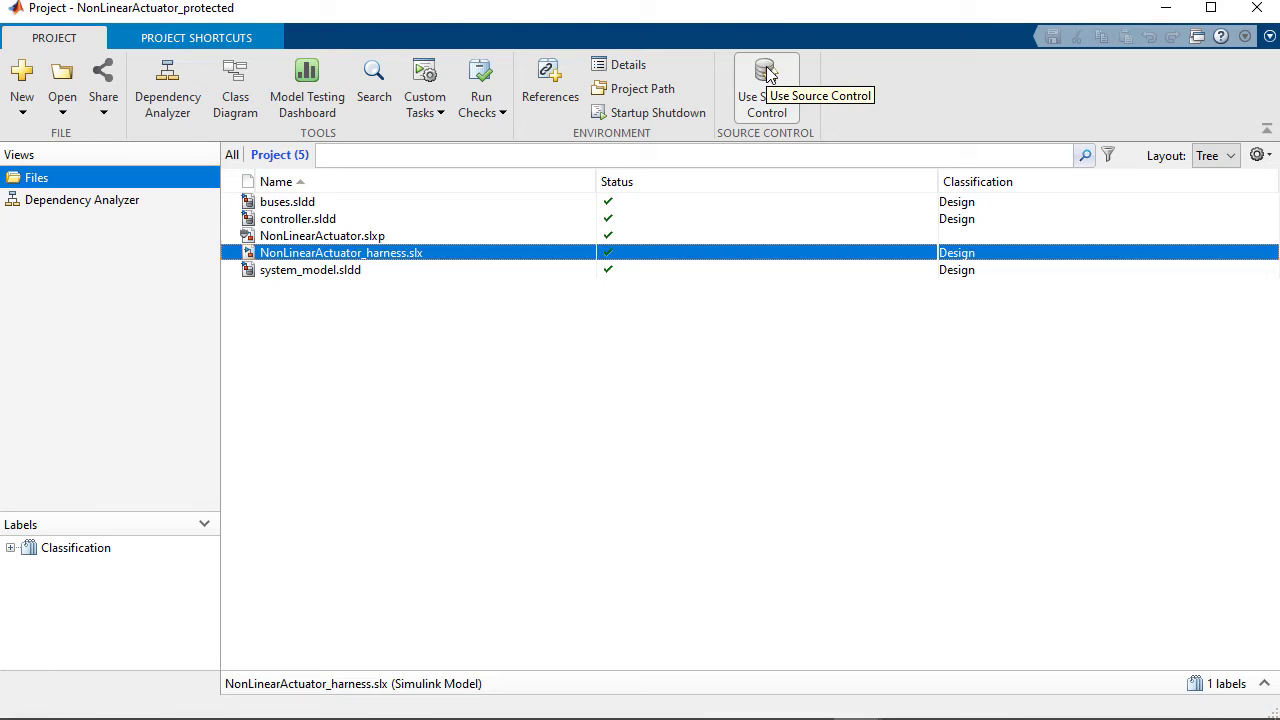
# - Close the protected project and open the sl_sfcar_compare folder from Ex7t10_ManageComplexity
pyautogui.click(1257, 8)
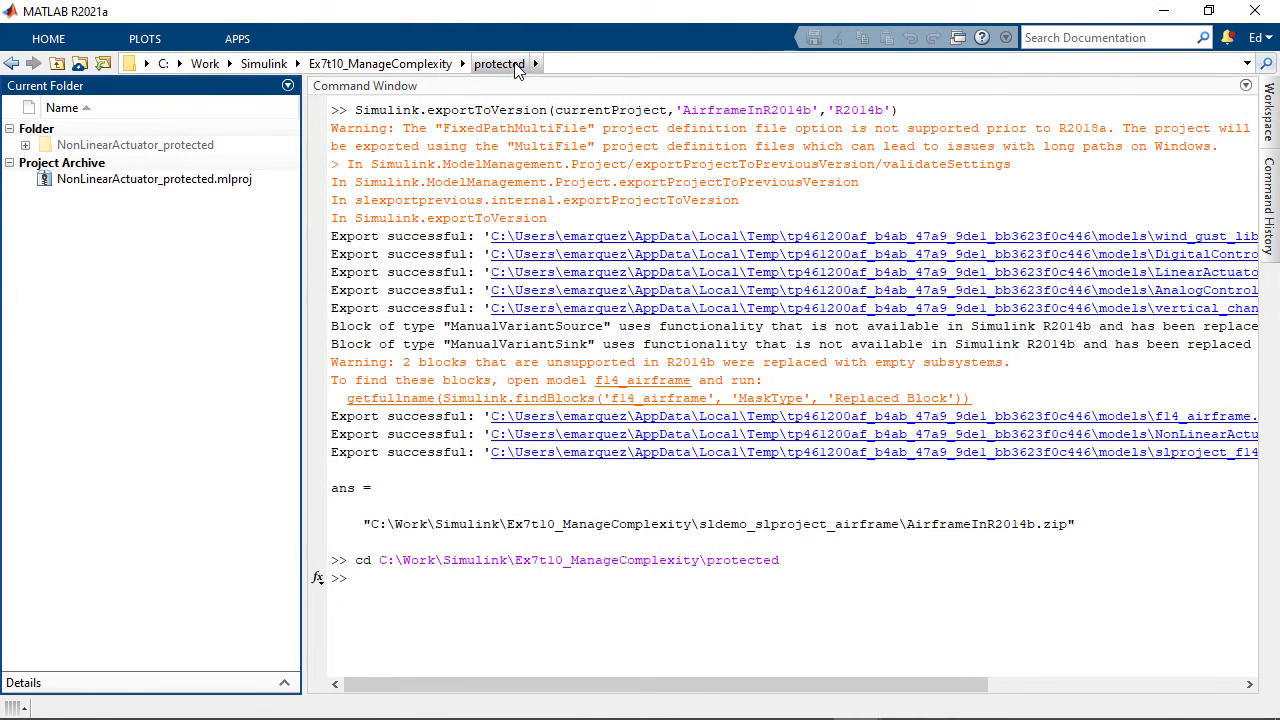
pyautogui.click(425, 67)
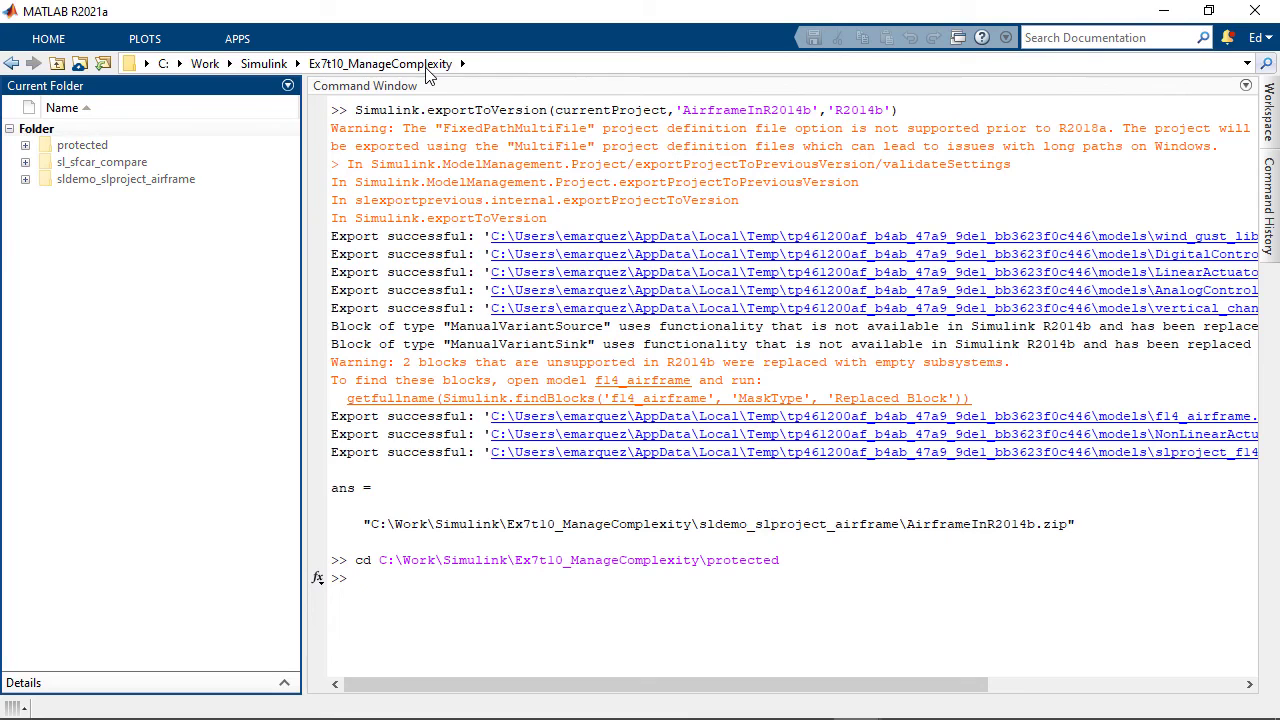
pyautogui.doubleClick(168, 166)
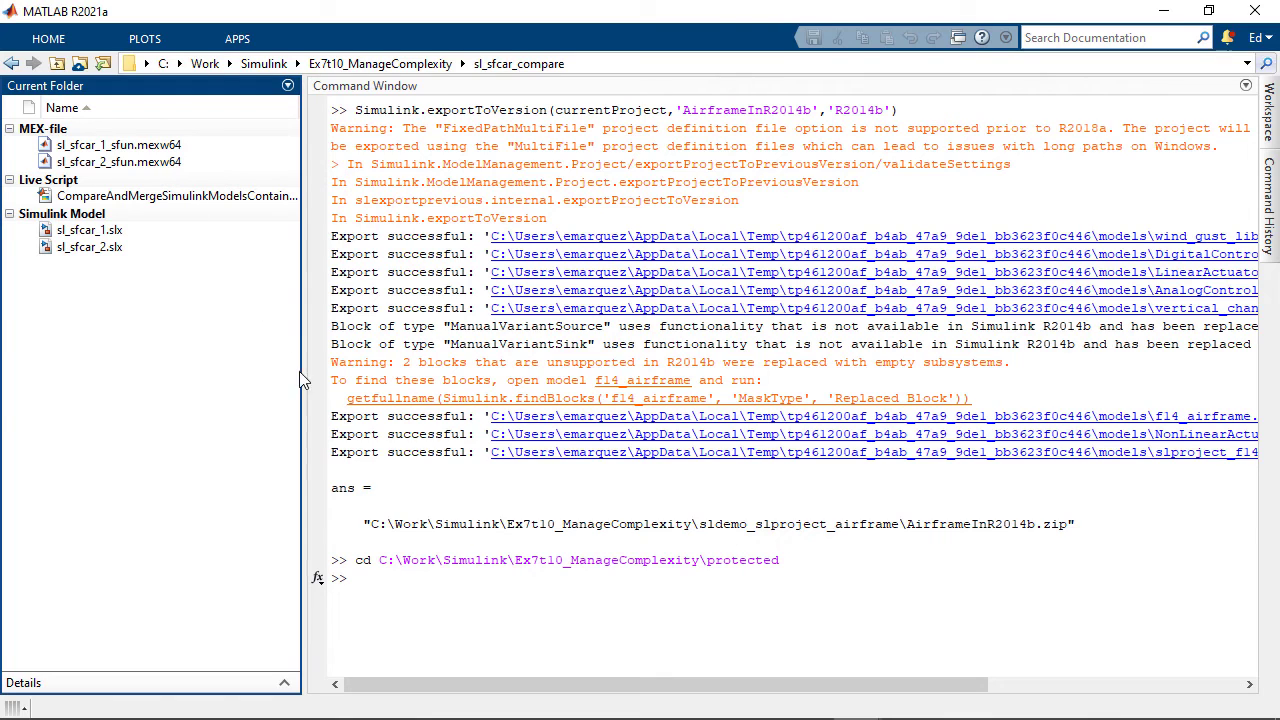
# - Clear the Command Window output with clc
pyautogui.click(415, 598)
pyautogui.write('clc')
pyautogui.press('Return')
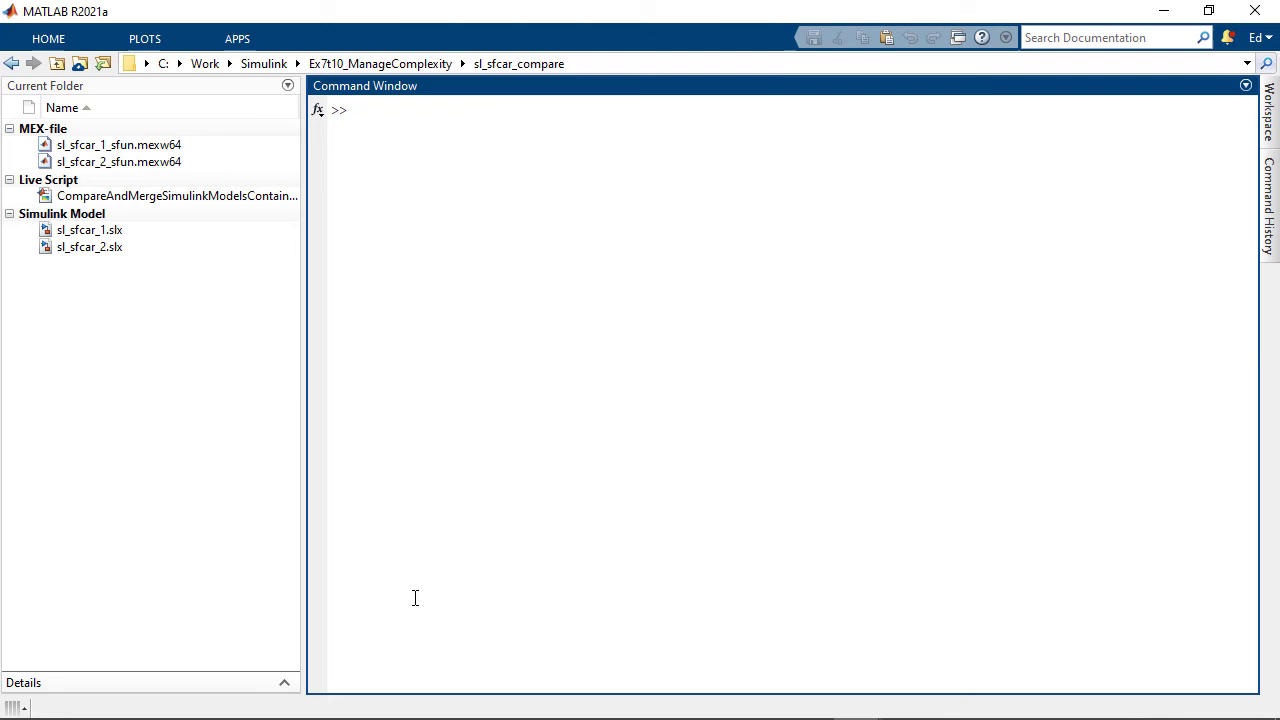
# - Convert sl_sfcar_1's transmission block to a referenced subsystem transmission.slx and save the model
pyautogui.doubleClick(194, 231)
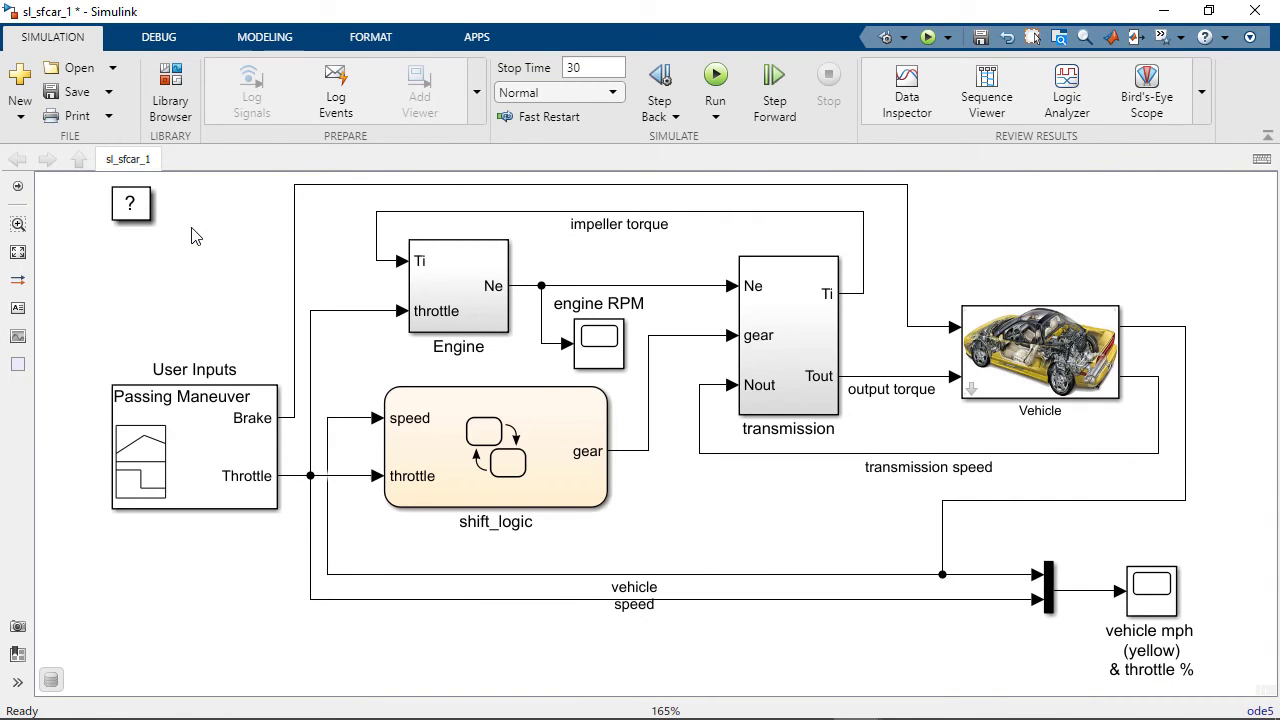
pyautogui.click(778, 360)
pyautogui.click(778, 360)
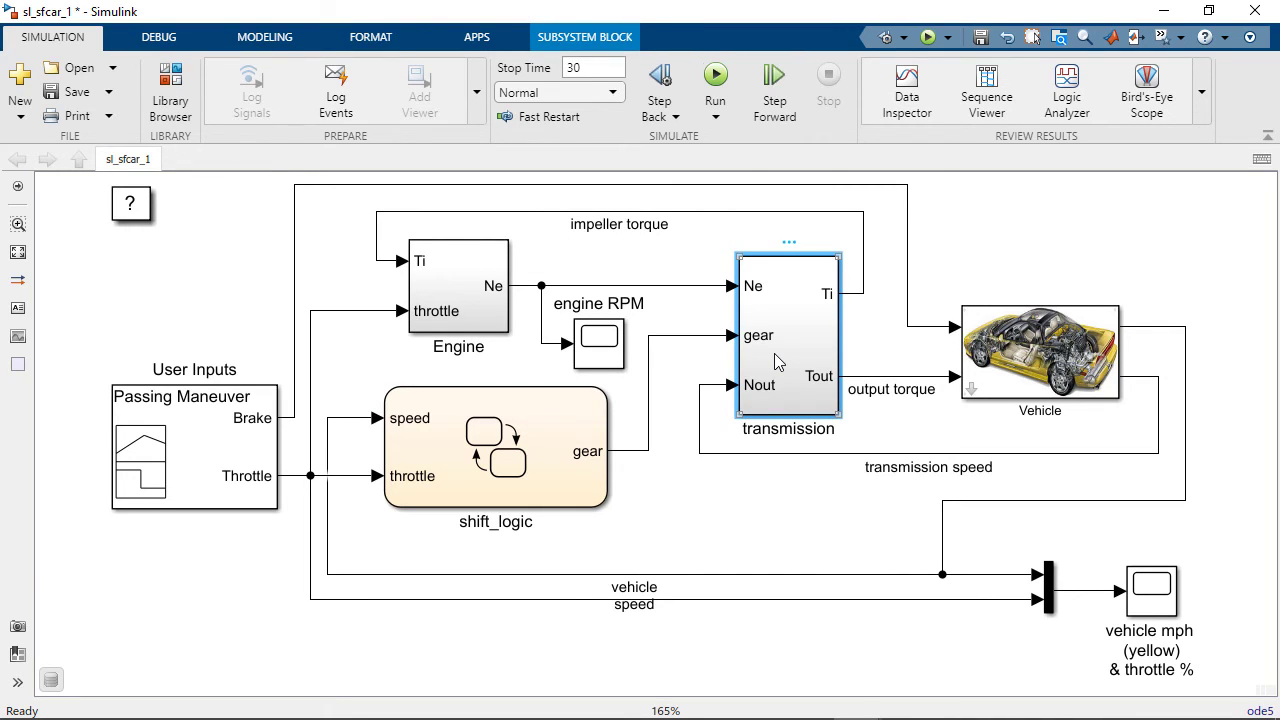
pyautogui.click(590, 40)
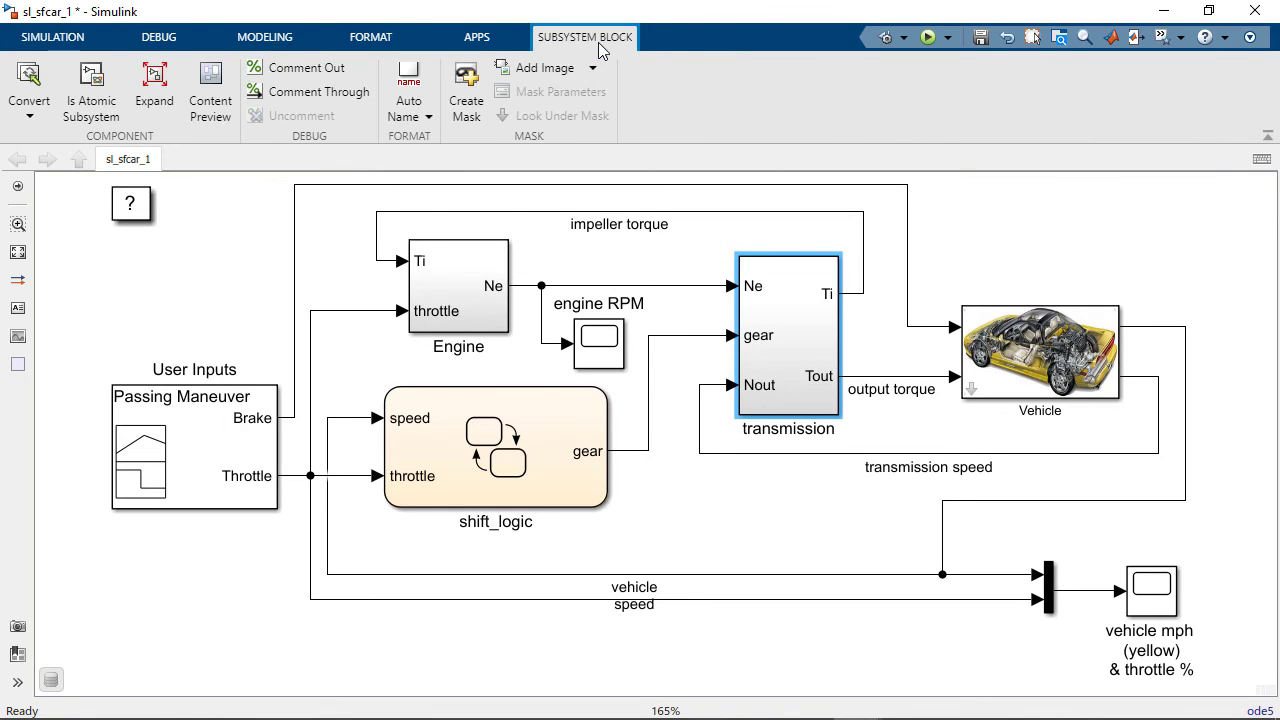
pyautogui.click(28, 118)
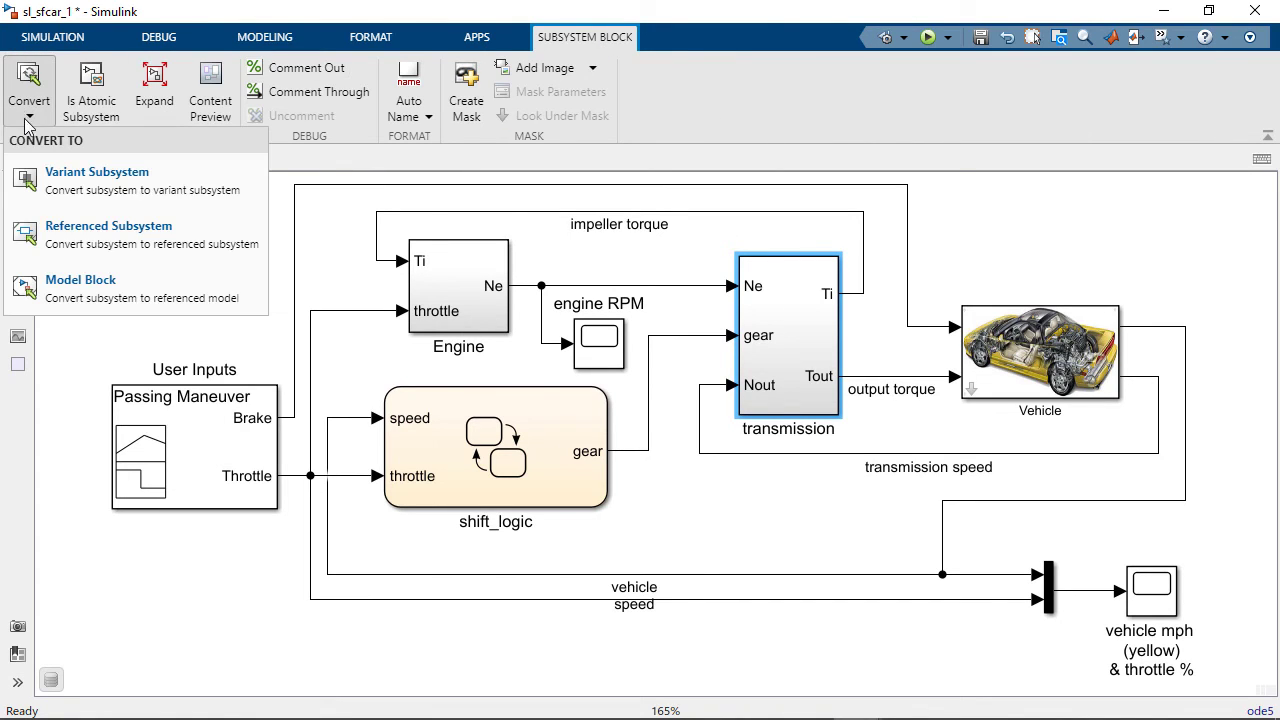
pyautogui.click(72, 240)
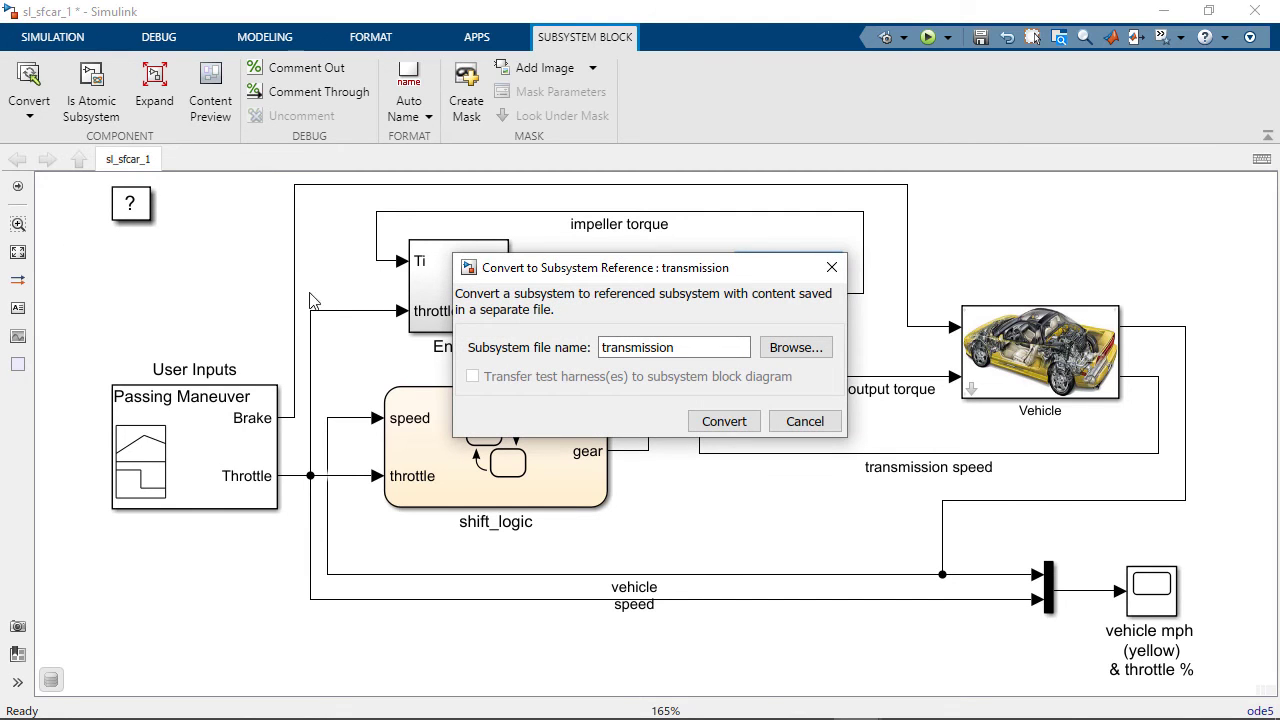
pyautogui.click(720, 421)
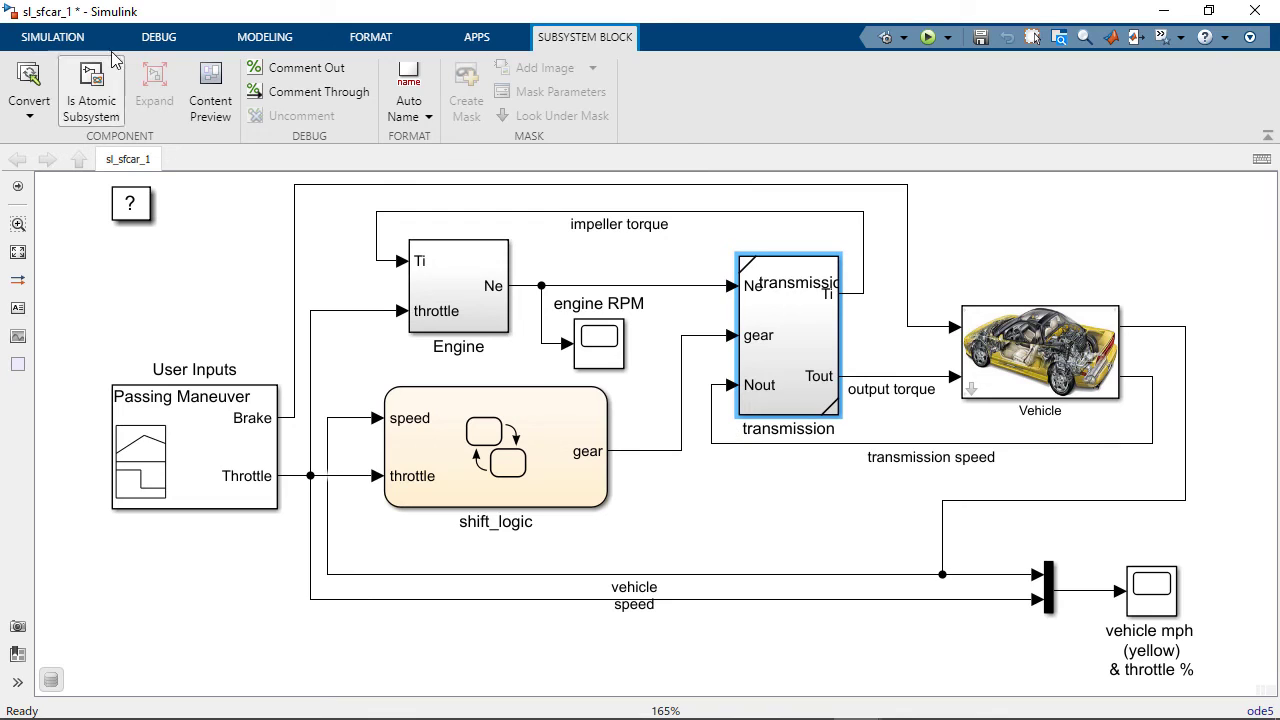
pyautogui.click(55, 36)
pyautogui.click(70, 94)
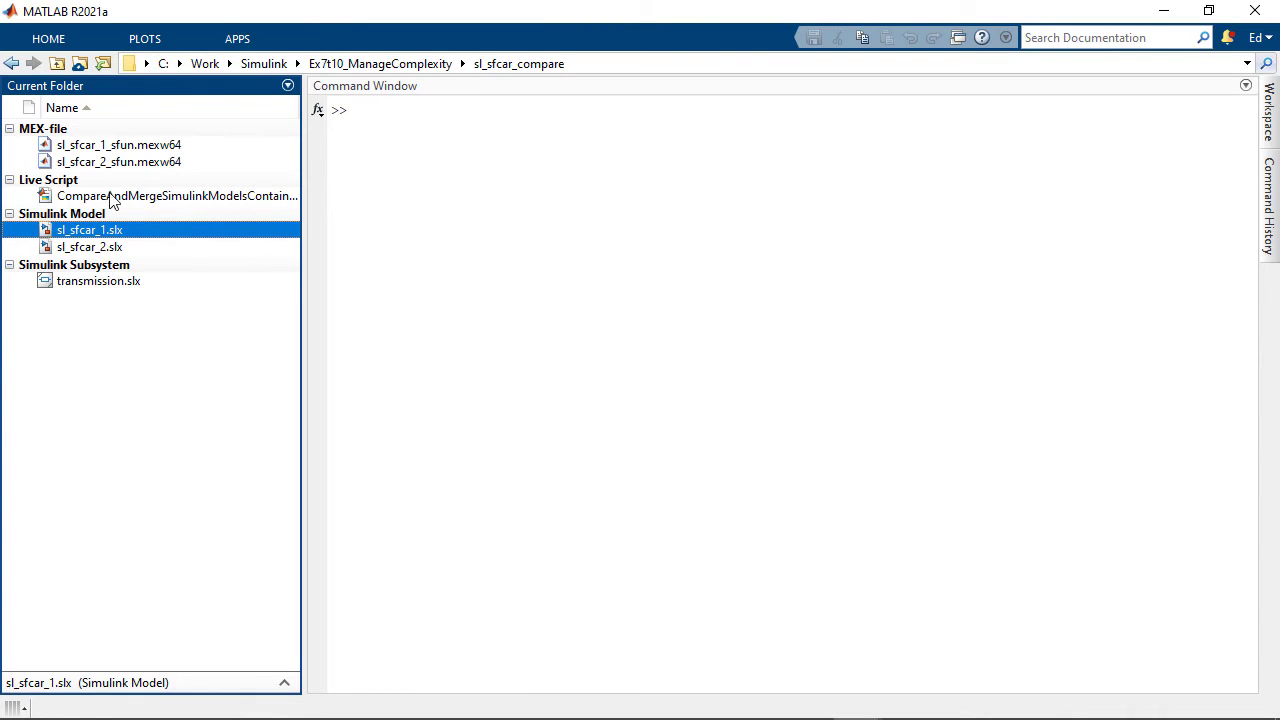
# - Open the CompareAndMerge live script full-screen and run its visdiff of sl_sfcar_1 against sl_sfcar_2
pyautogui.click(170, 284)
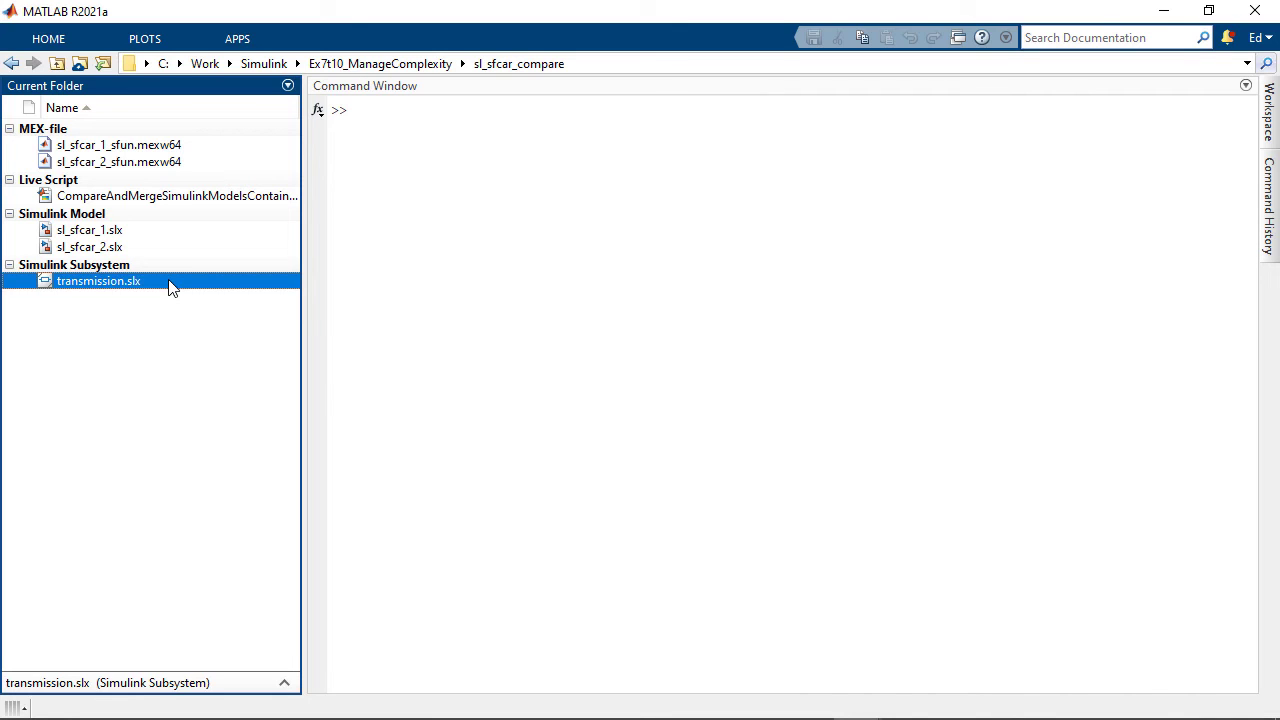
pyautogui.doubleClick(173, 199)
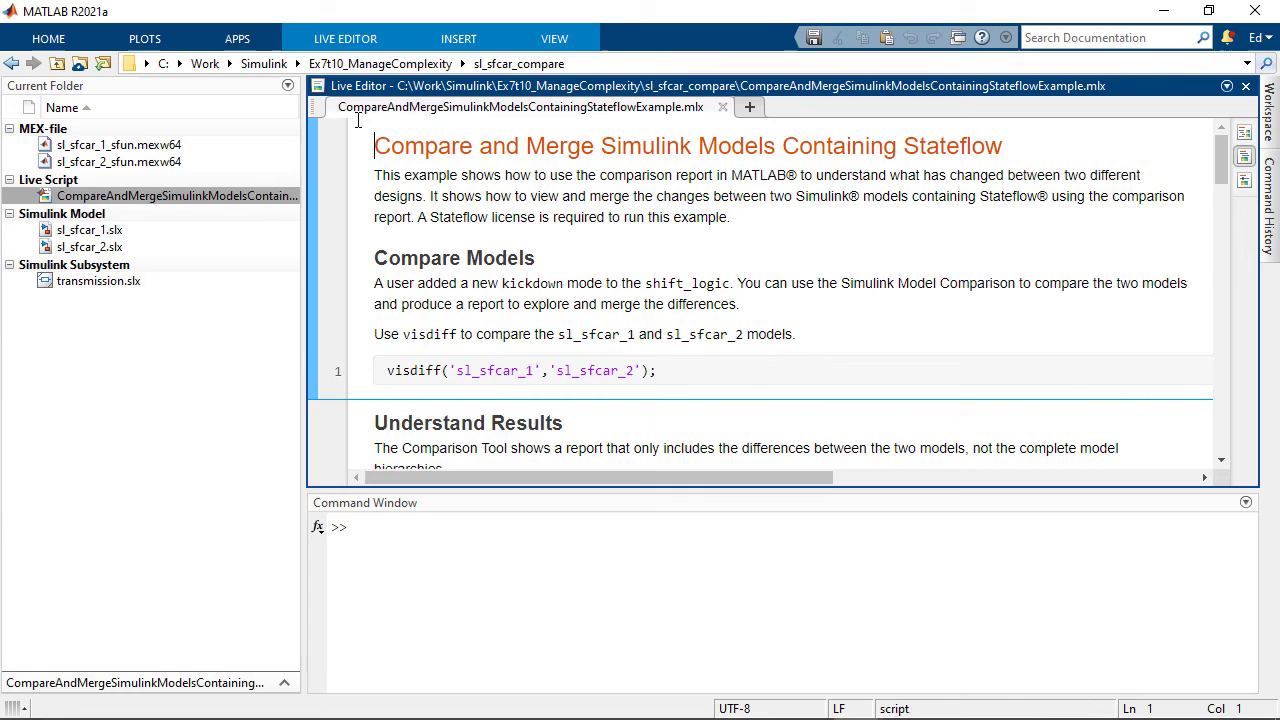
pyautogui.doubleClick(456, 86)
pyautogui.click(470, 349)
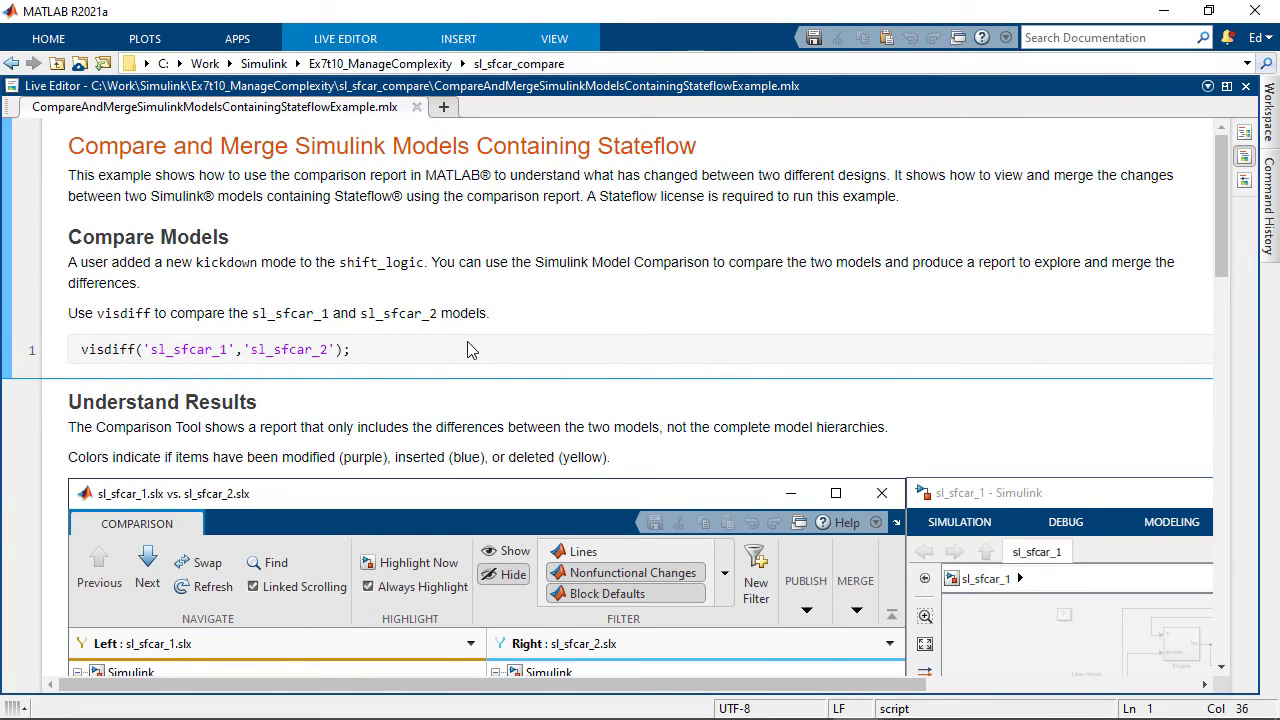
pyautogui.hotkey('ctrl', 'Return')
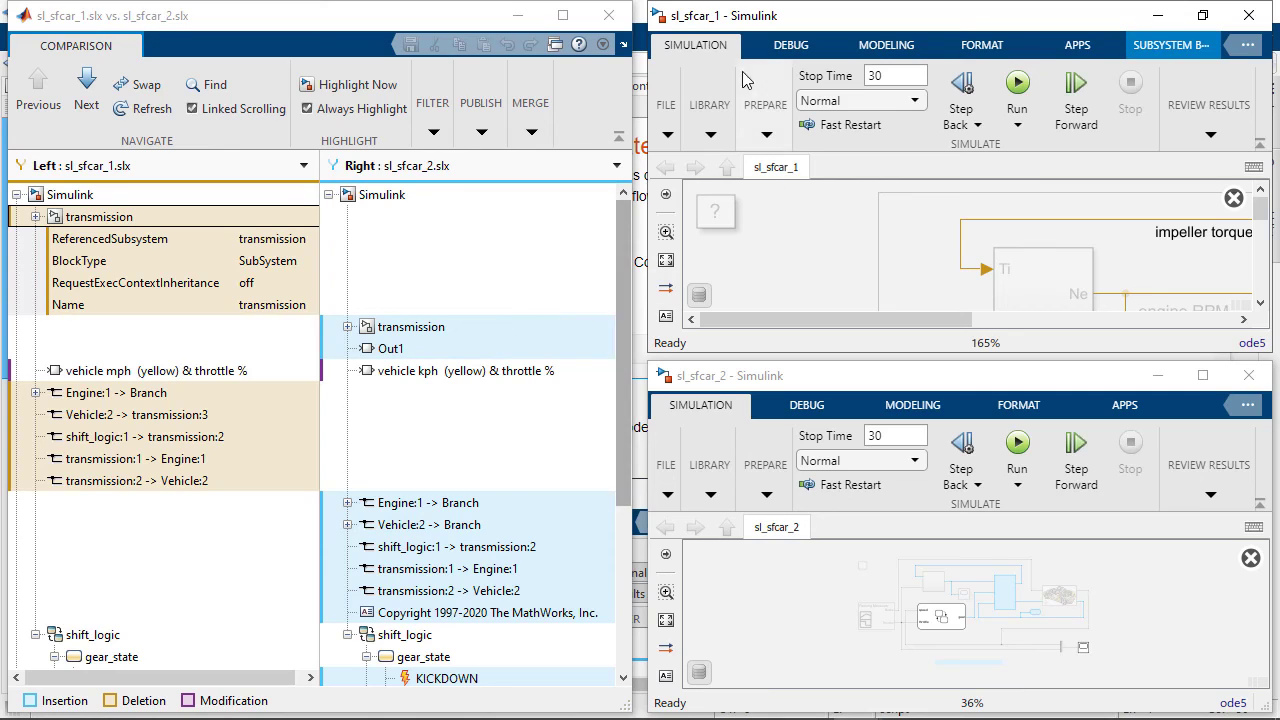
# - Enlarge both car model diagrams and highlight the transmission and gear_state differences from the report
pyautogui.doubleClick(696, 52)
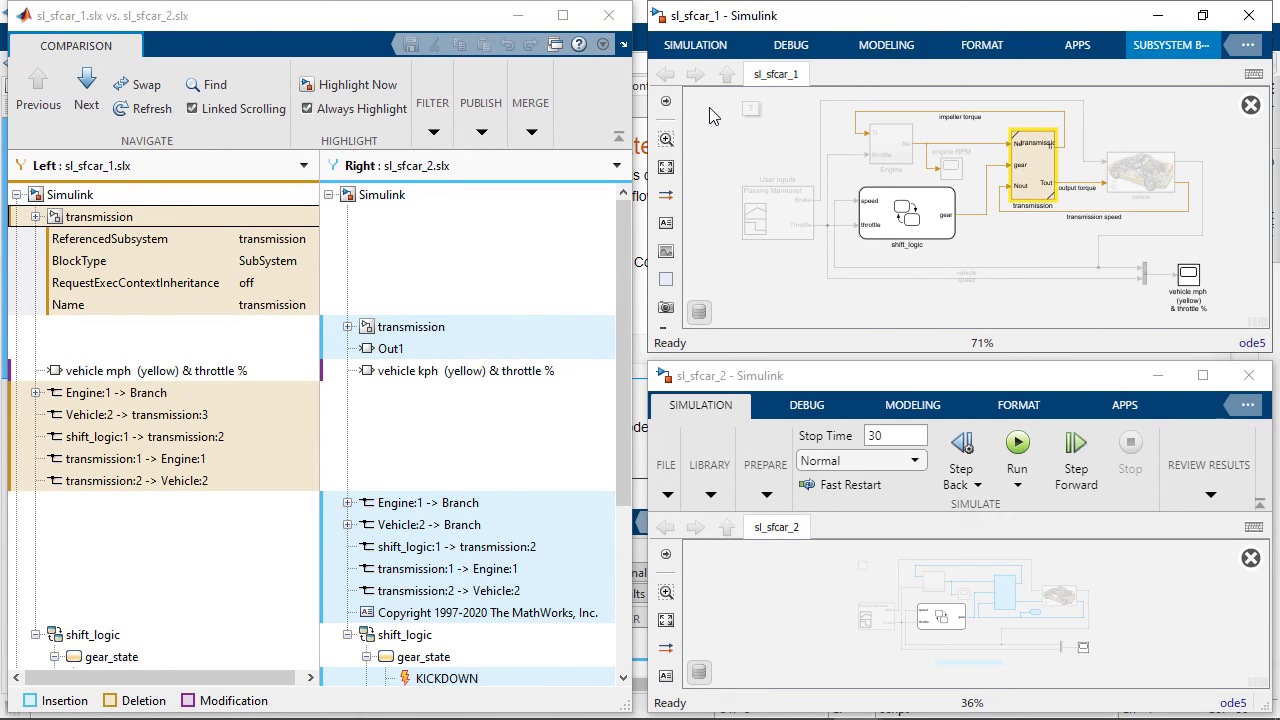
pyautogui.doubleClick(727, 410)
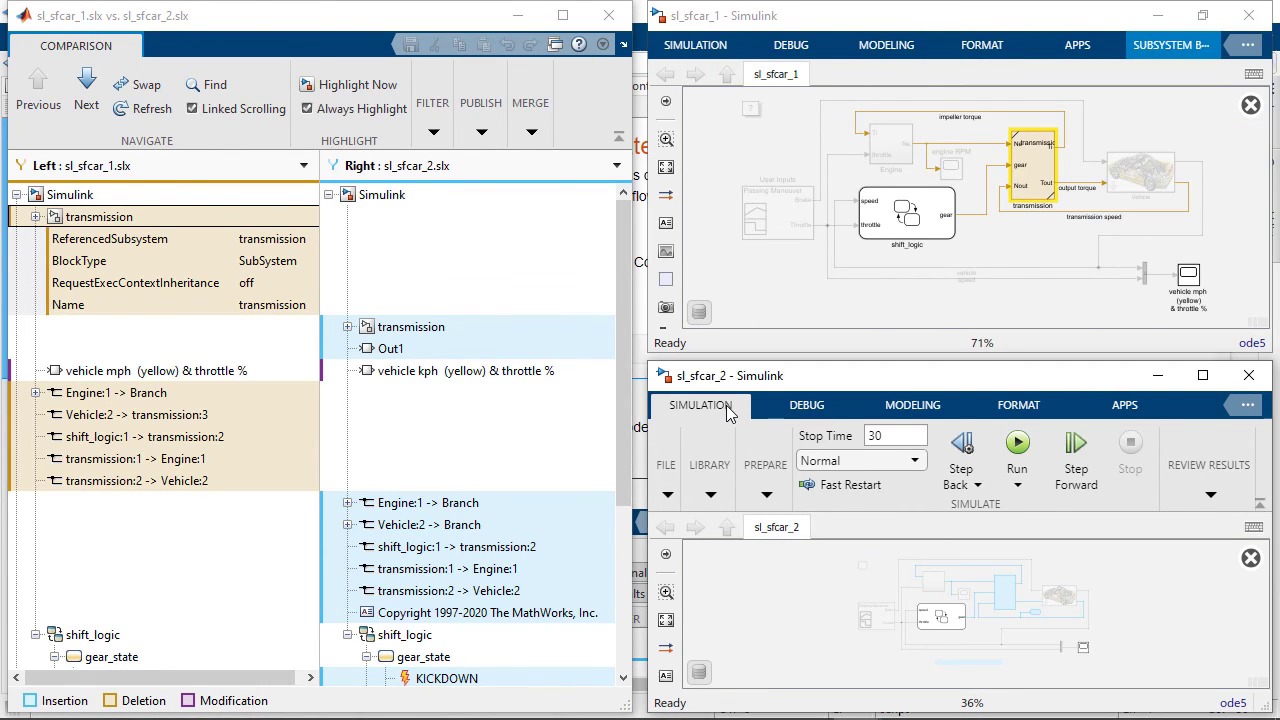
pyautogui.click(118, 216)
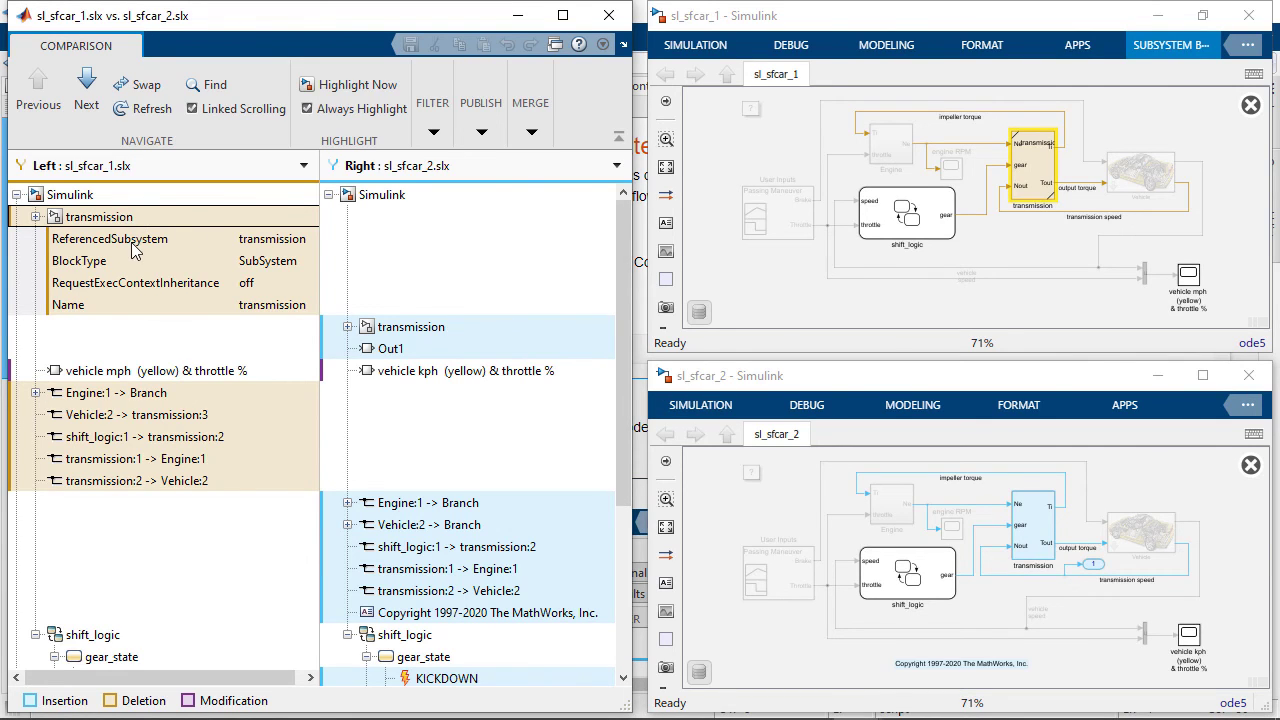
pyautogui.scroll(-3, 137, 252)
pyautogui.click(128, 442)
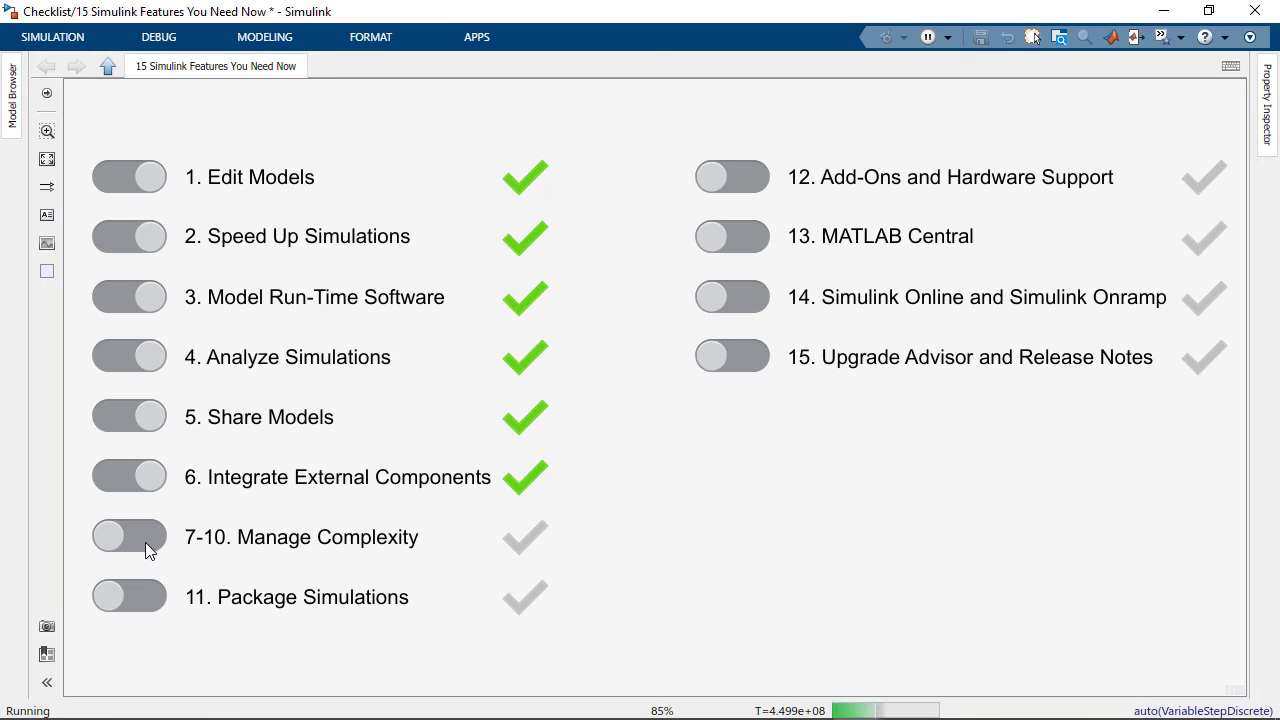
# - Switch on the 7-10 Manage Complexity toggle in the checklist model
pyautogui.click(145, 542)
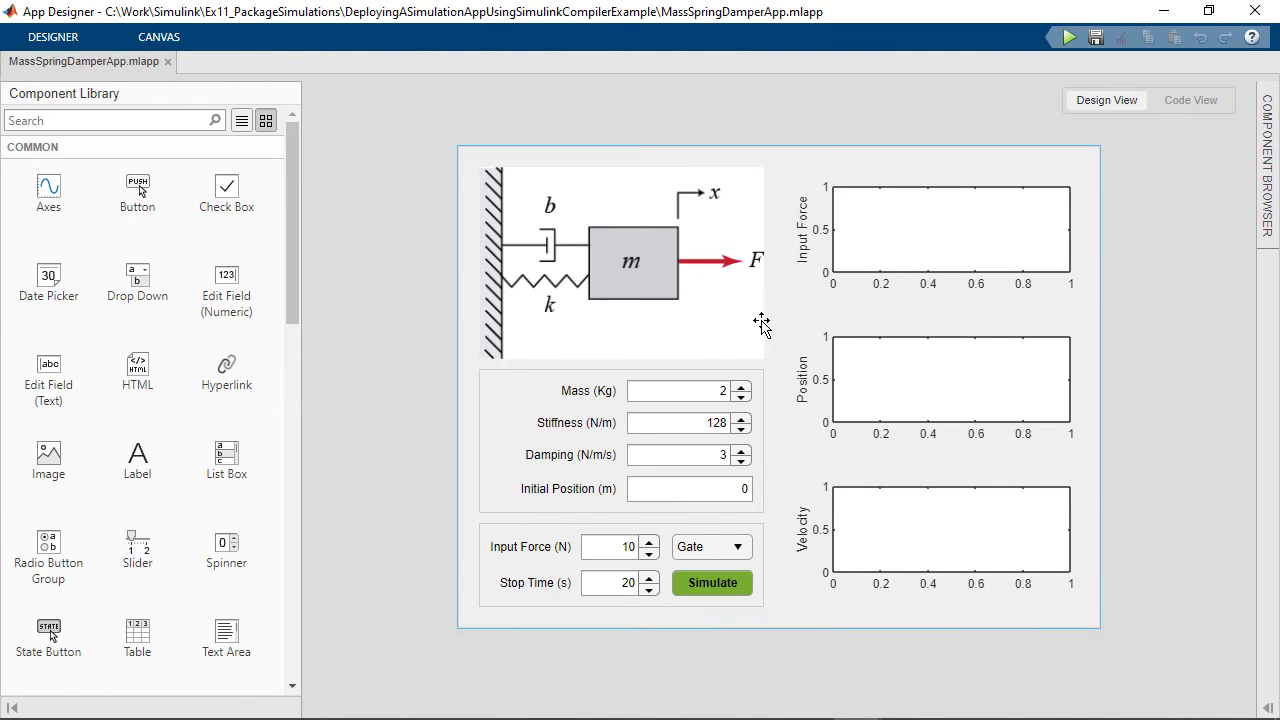
pyautogui.click(728, 320)
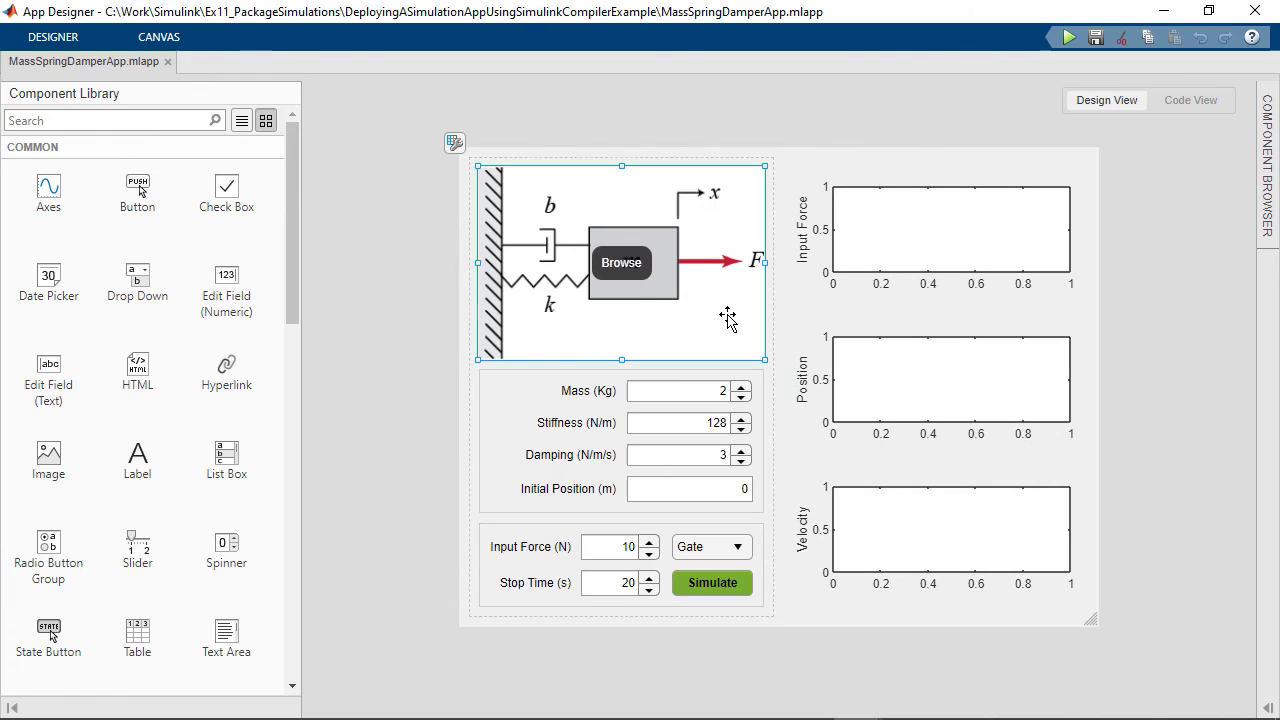
pyautogui.click(597, 391)
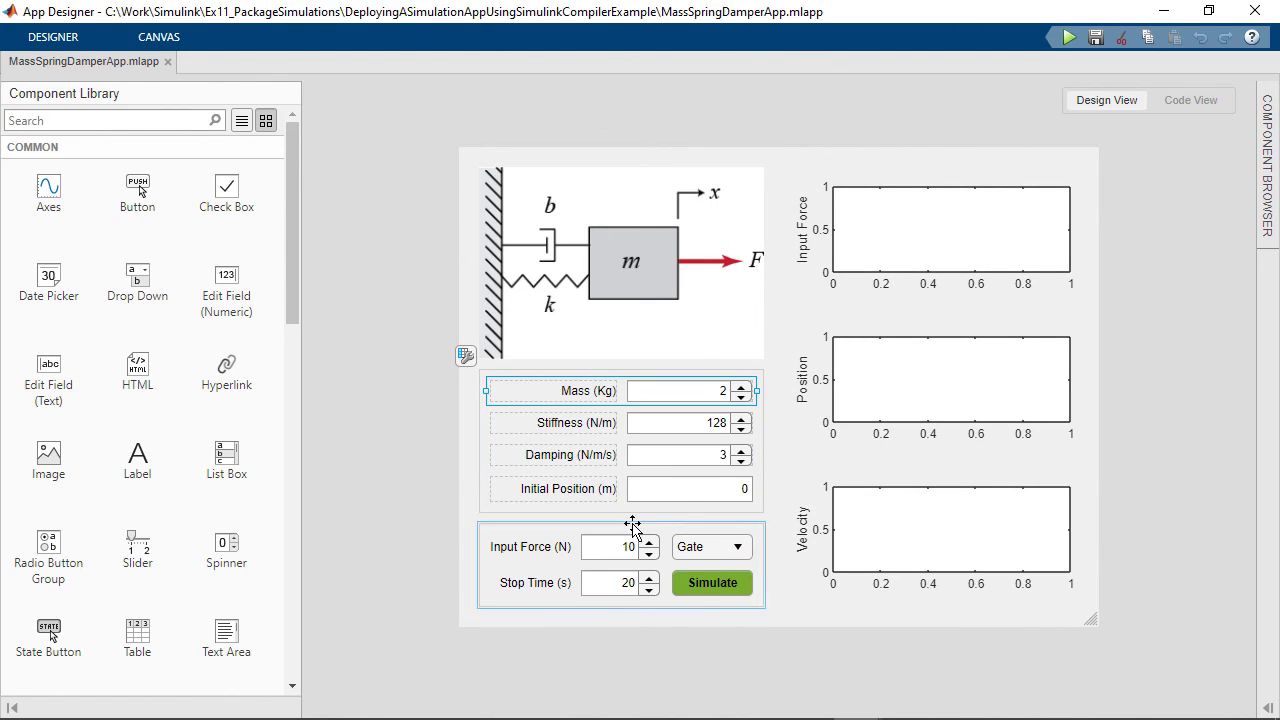
pyautogui.click(731, 593)
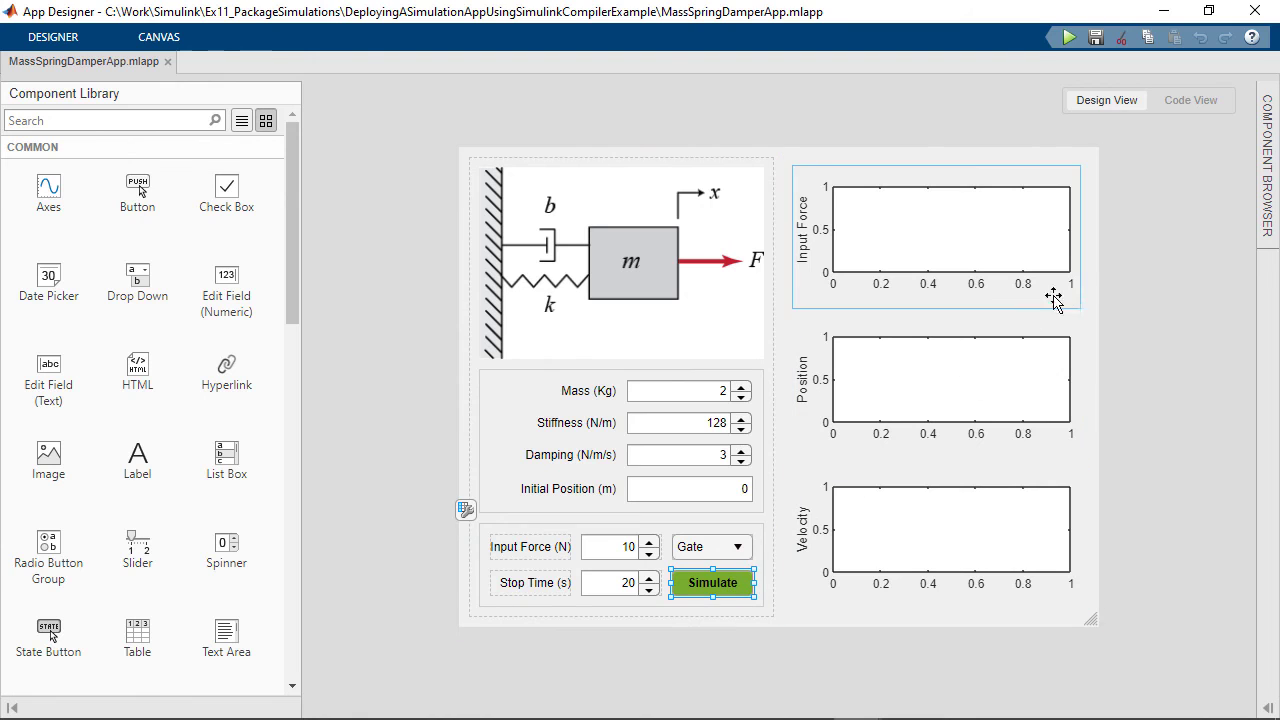
pyautogui.click(1222, 104)
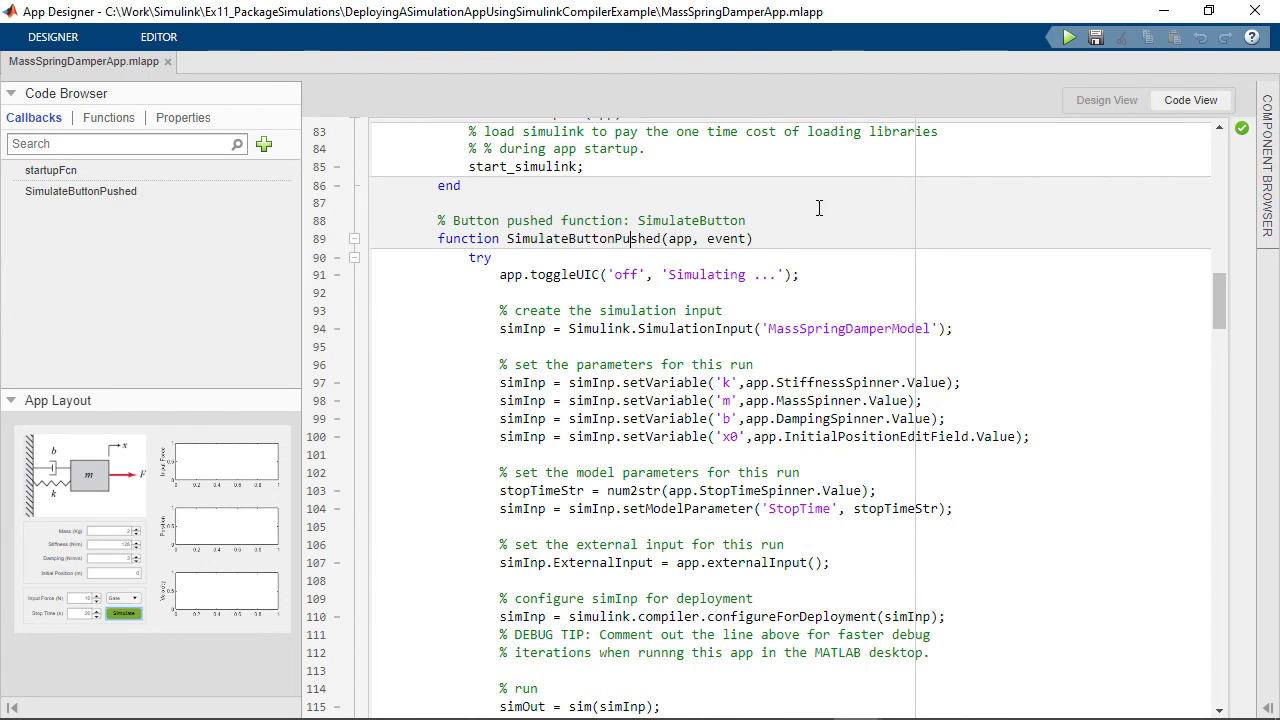
pyautogui.tripleClick(645, 237)
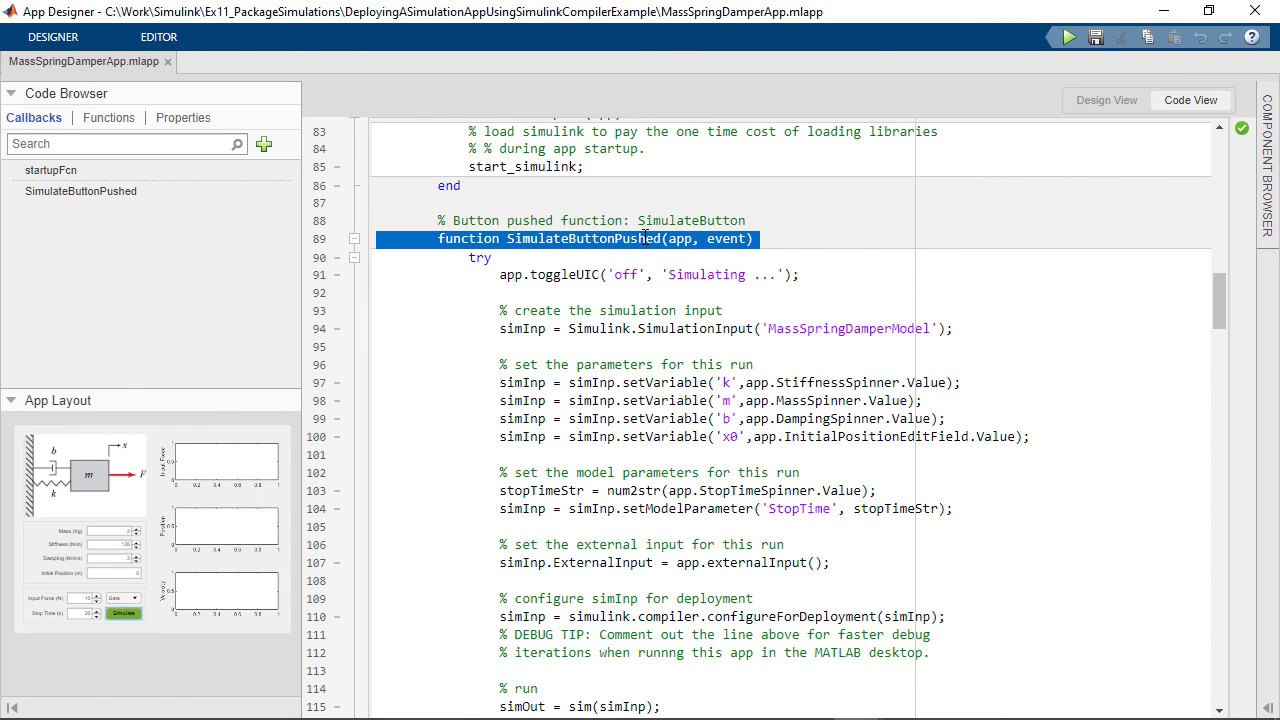
pyautogui.scroll(-2, 1062, 309)
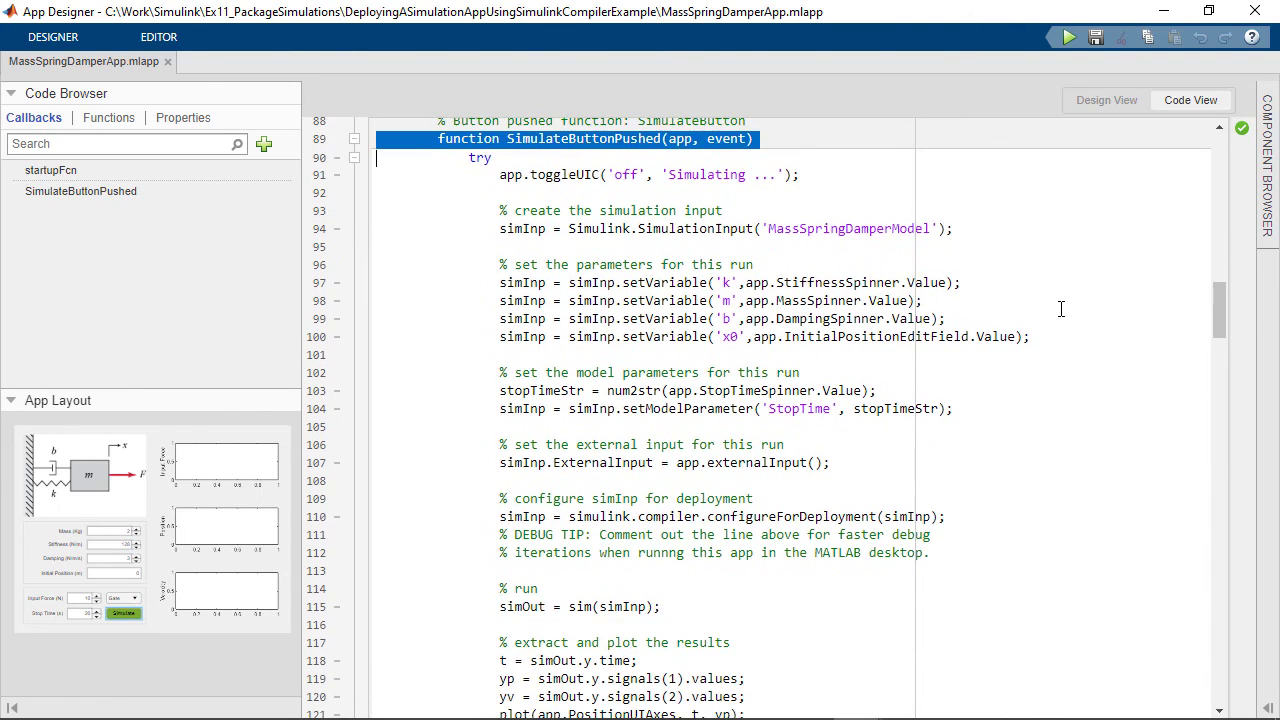
pyautogui.click(1033, 336)
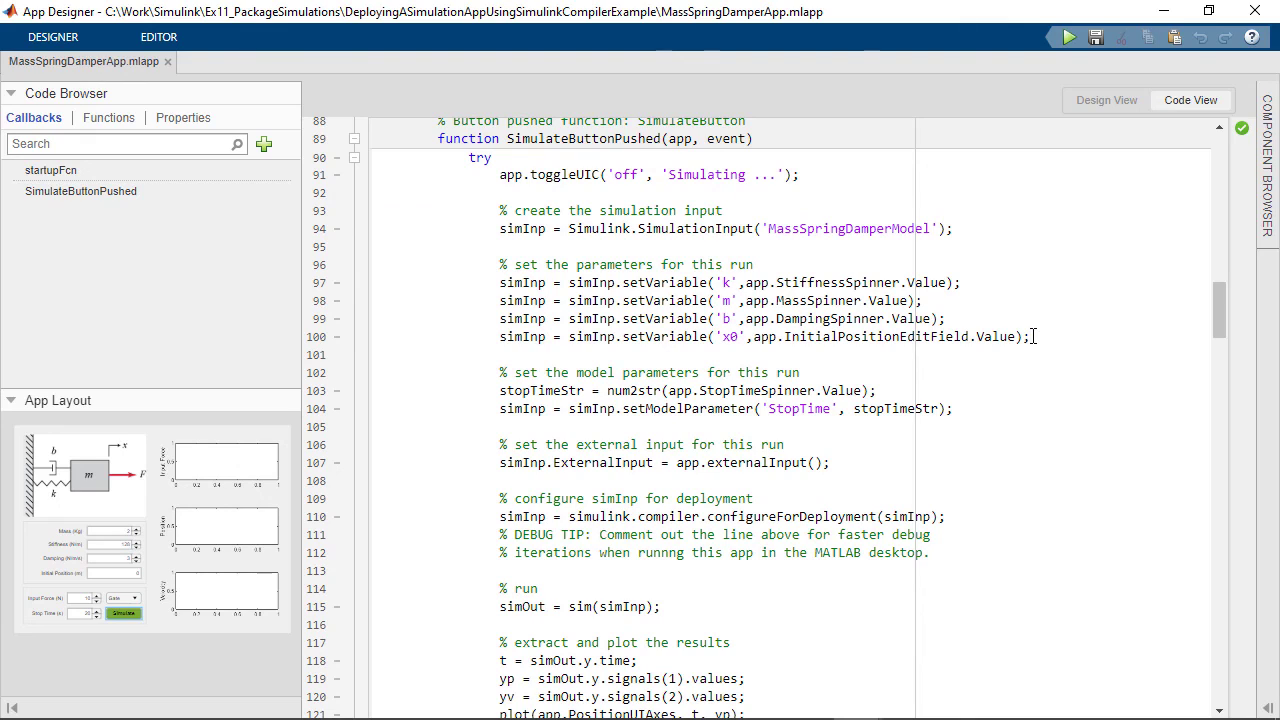
pyautogui.tripleClick(653, 607)
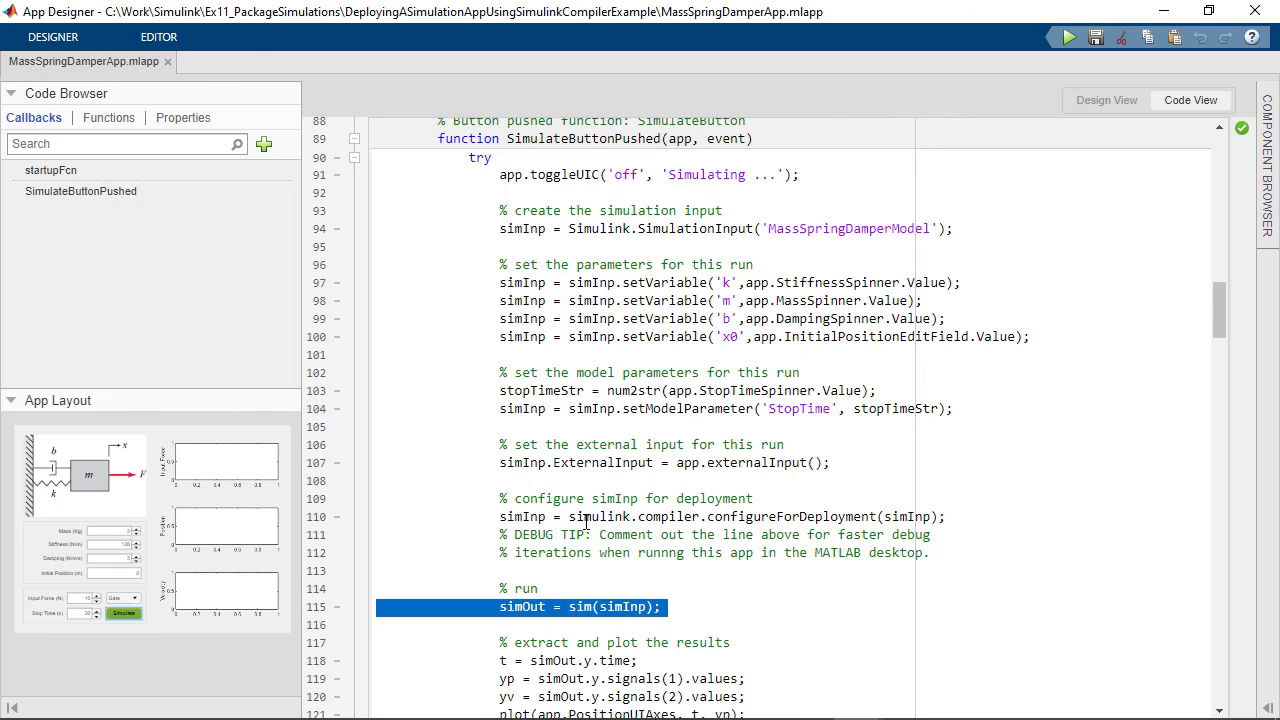
pyautogui.click(1073, 106)
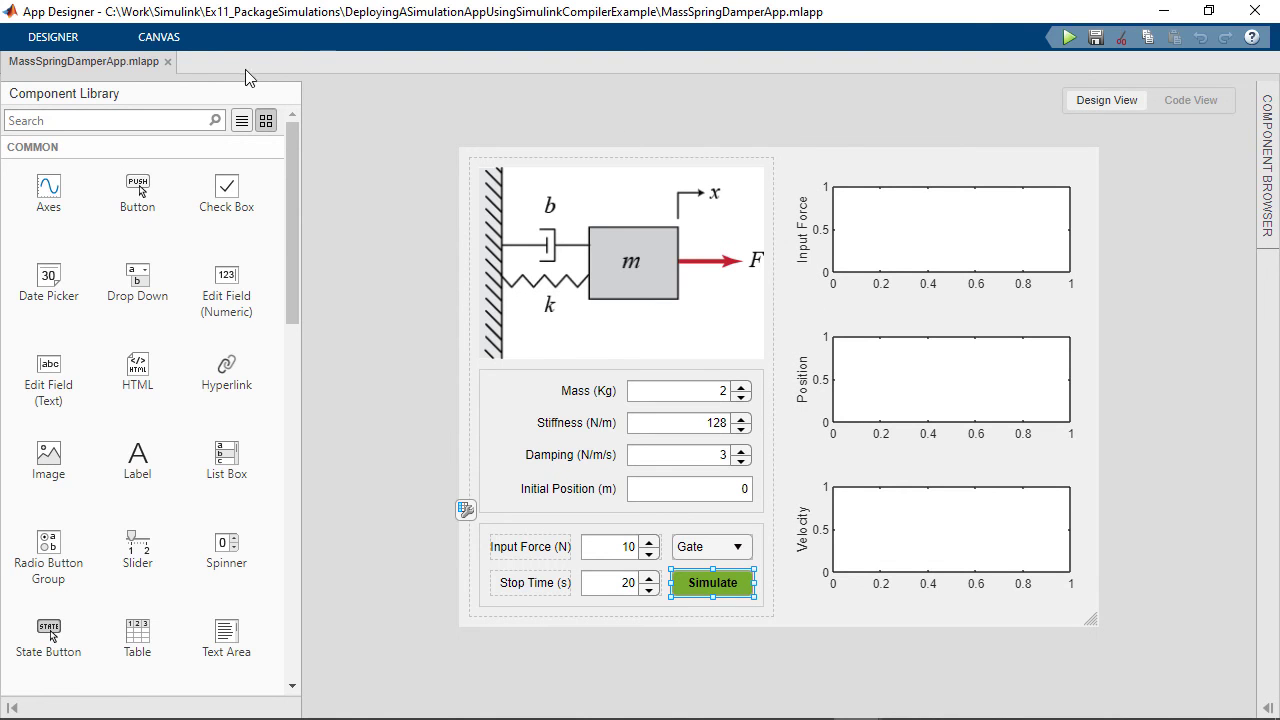
# - Launch the Mass Spring Damper app and simulate with its default mass, stiffness and damping
pyautogui.click(80, 42)
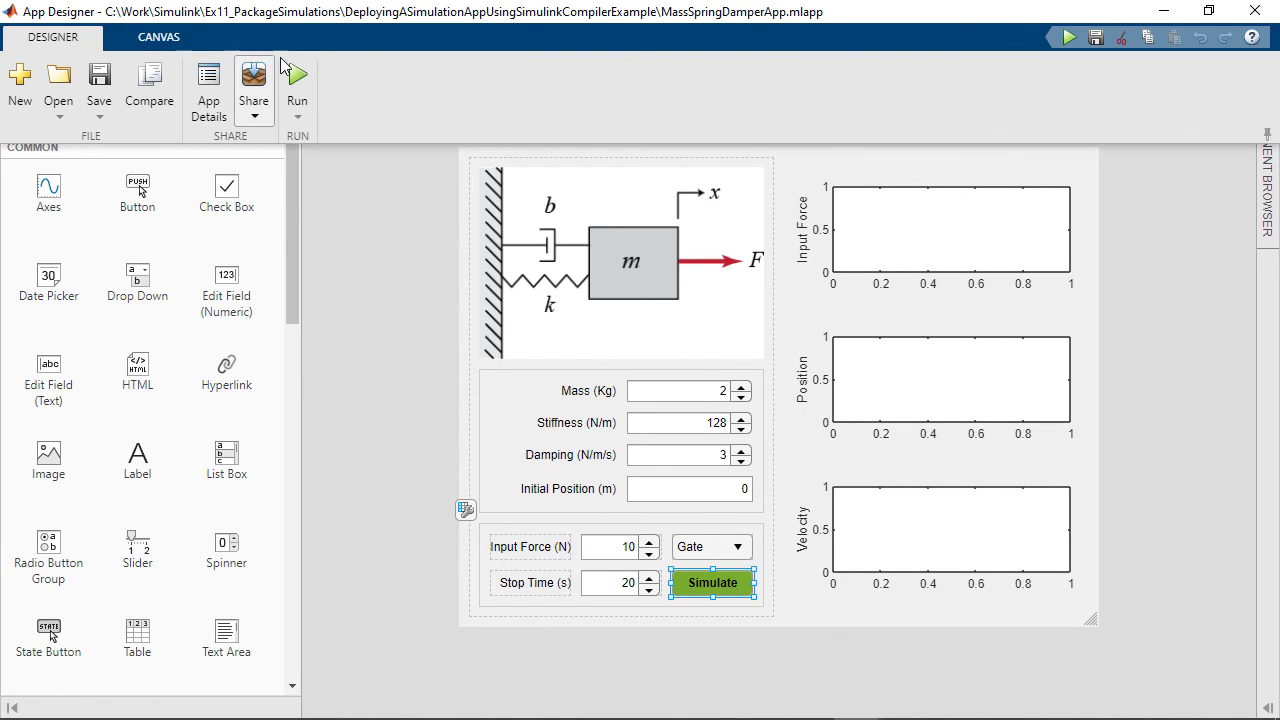
pyautogui.click(293, 70)
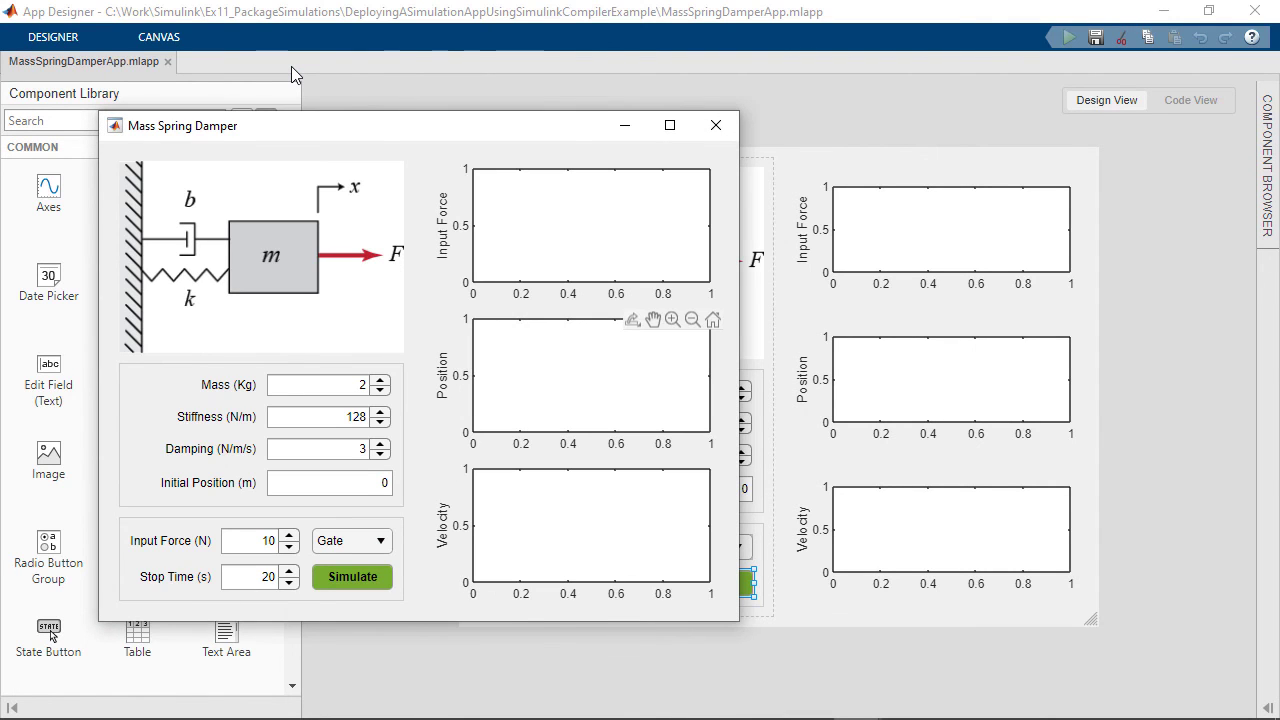
pyautogui.click(384, 577)
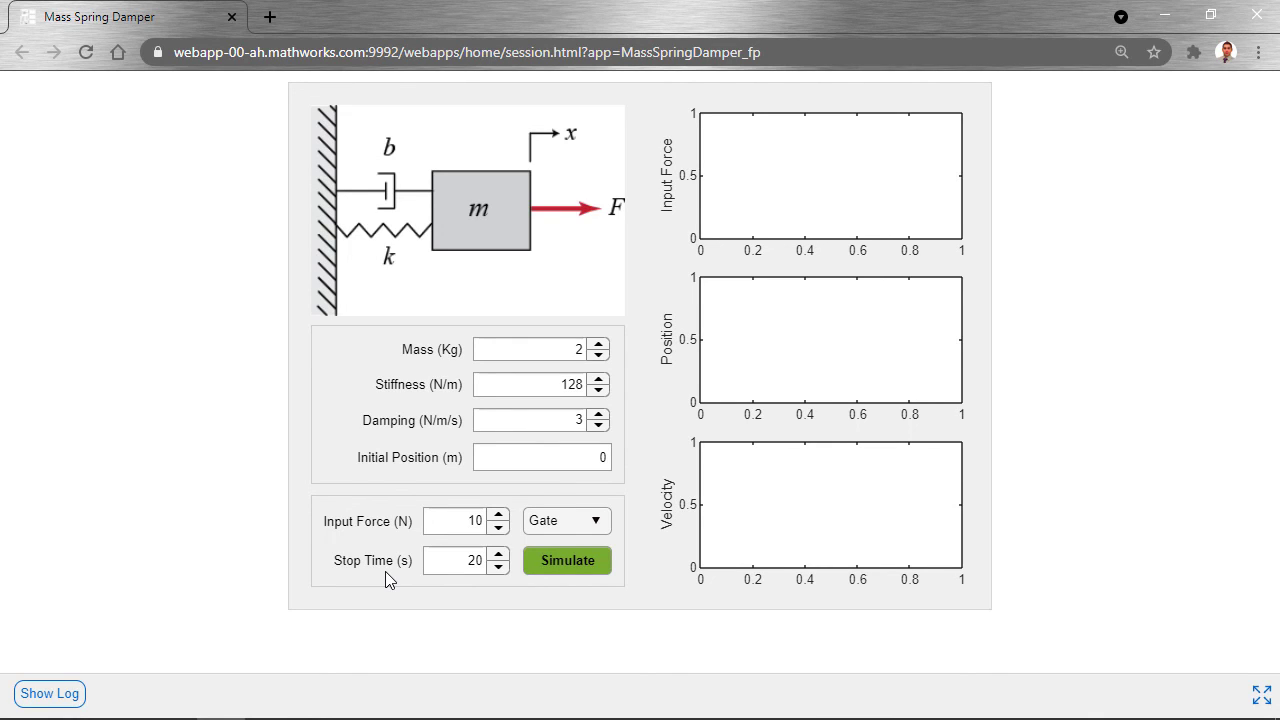
# - Run a simulation in the deployed Mass Spring Damper web app in the browser
pyautogui.click(553, 562)
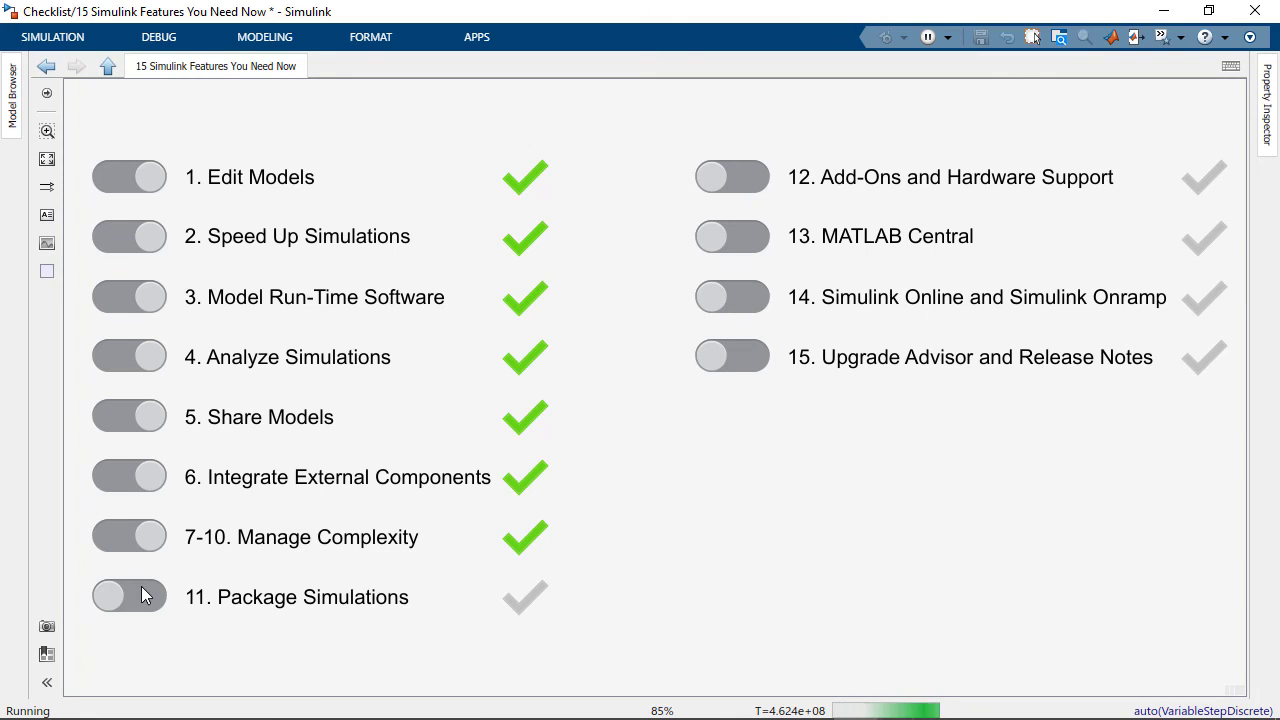
# - Tick 11. Package Simulations on the Simulink feature checklist
pyautogui.click(140, 595)
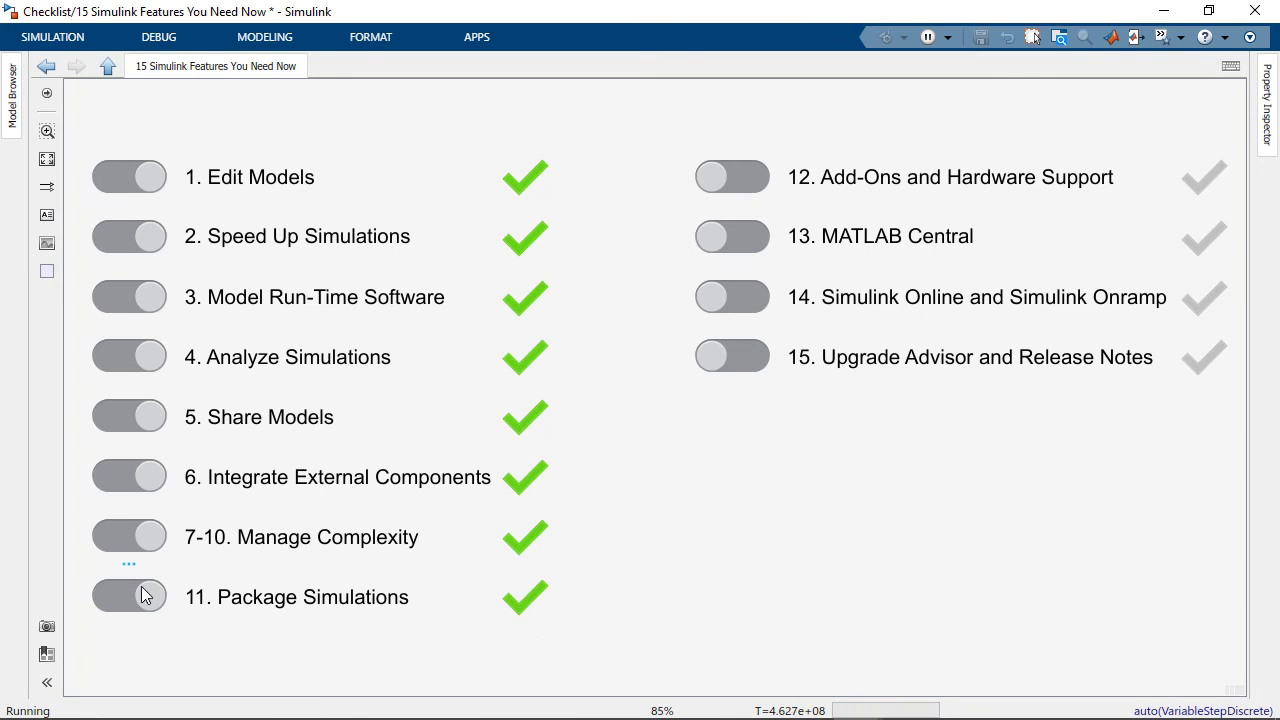